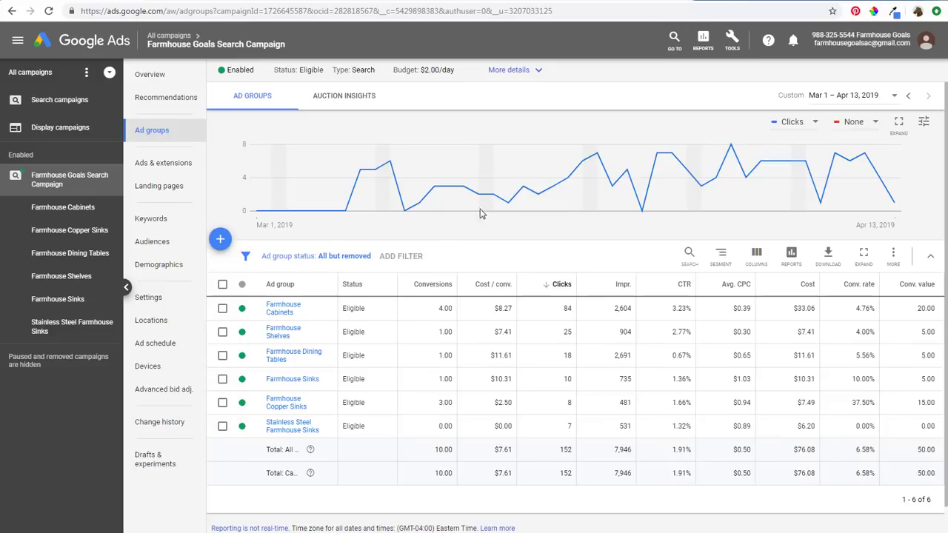
Start a new responsive search ad in the Farmhouse Dining Tables ad group of the Farmhouse Goals Search Campaign
mouse_move(197, 55)
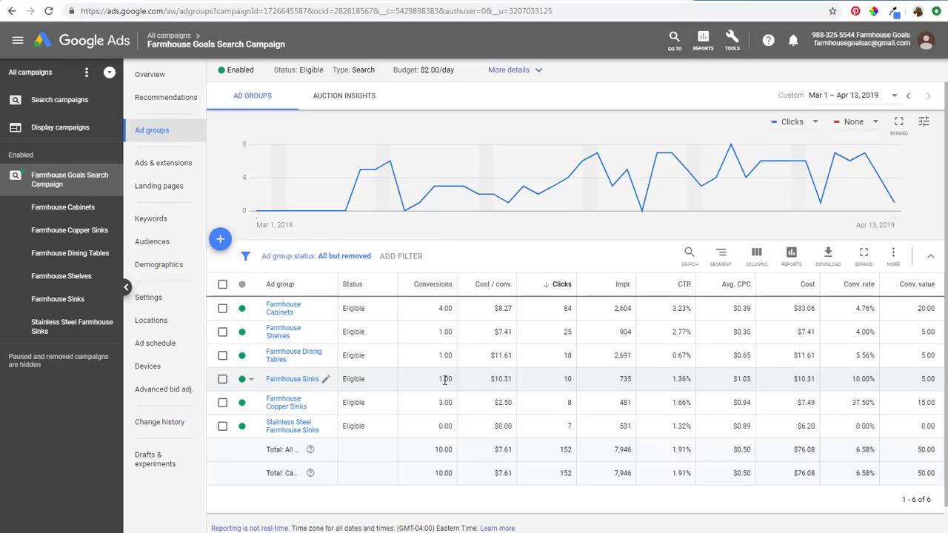
left_click(59, 253)
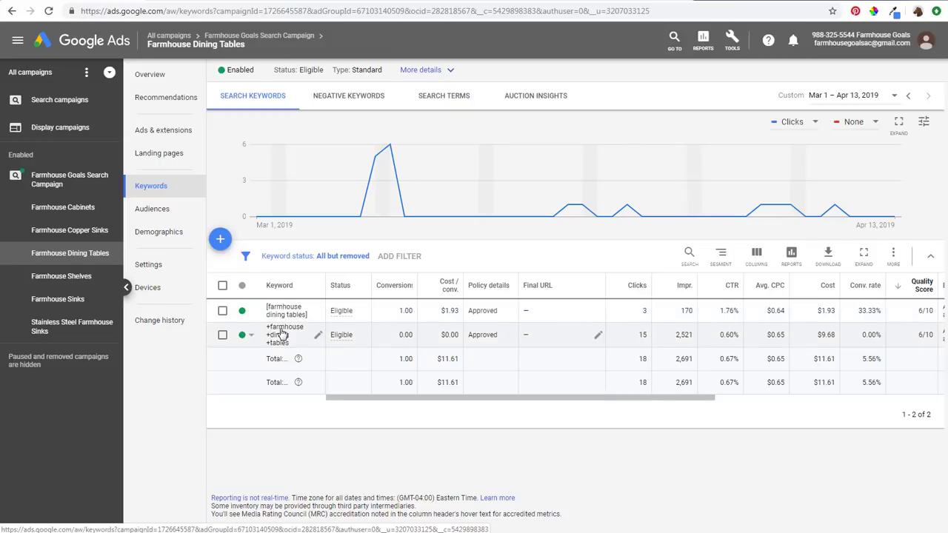
left_click(156, 132)
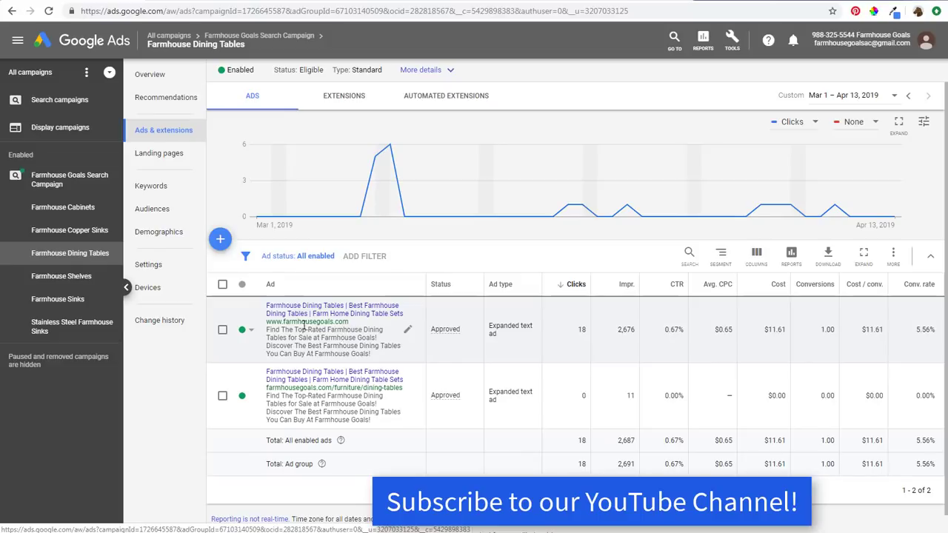
left_click(219, 243)
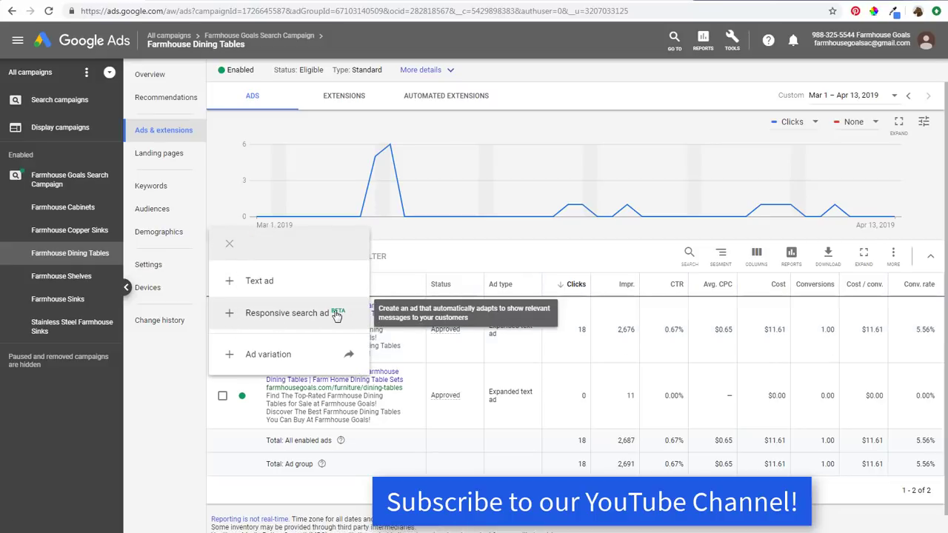
left_click(229, 317)
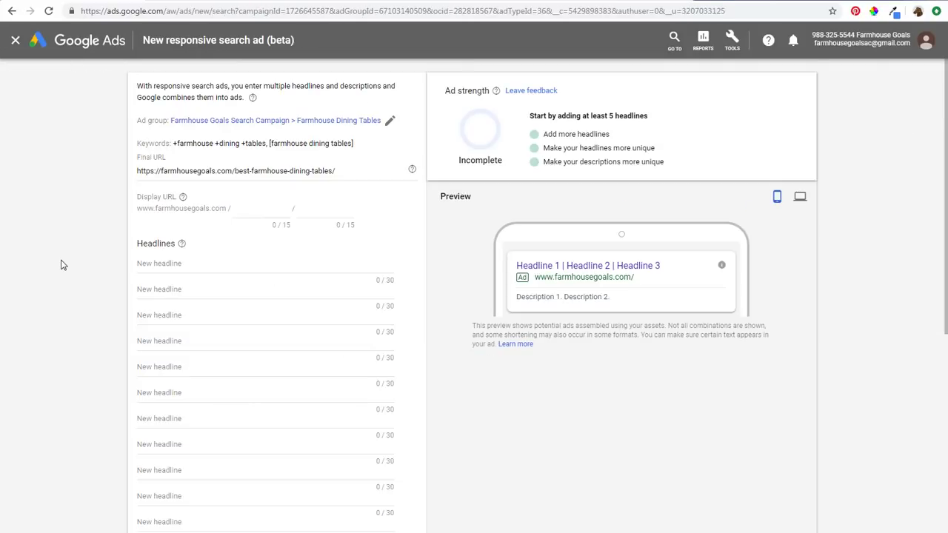
Review the headline, description and URL fields of the new responsive search ad form
scroll(152, 263, "down", 2)
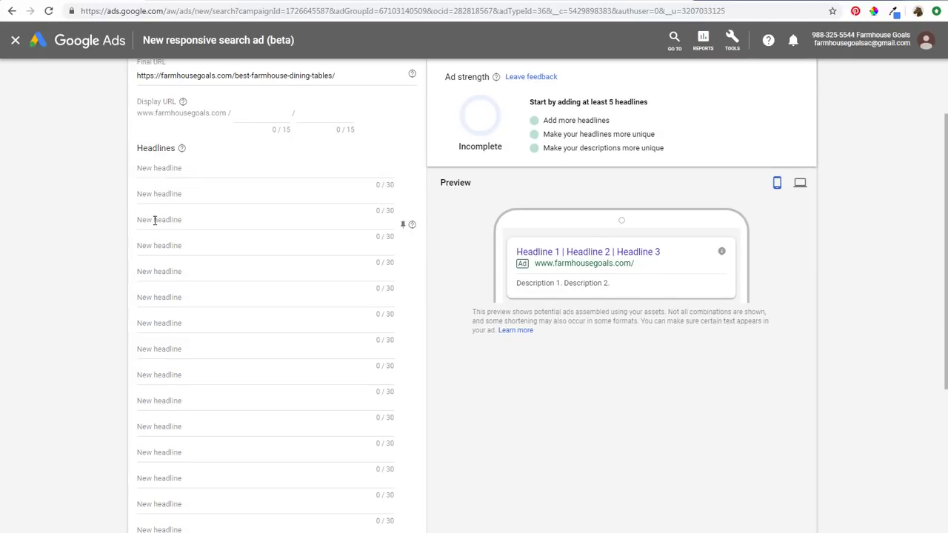
scroll(187, 205, "down", 2)
scroll(189, 177, "down", 2)
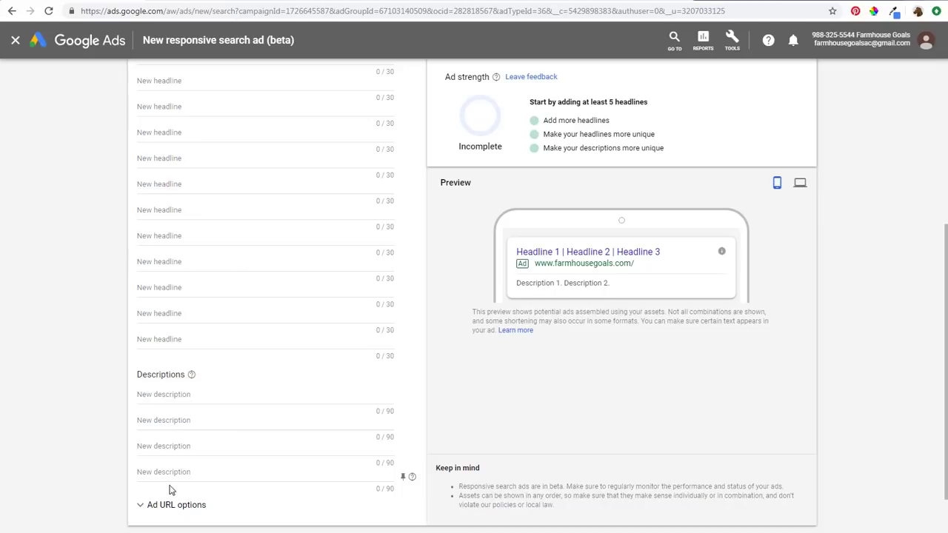
scroll(82, 290, "up", 3)
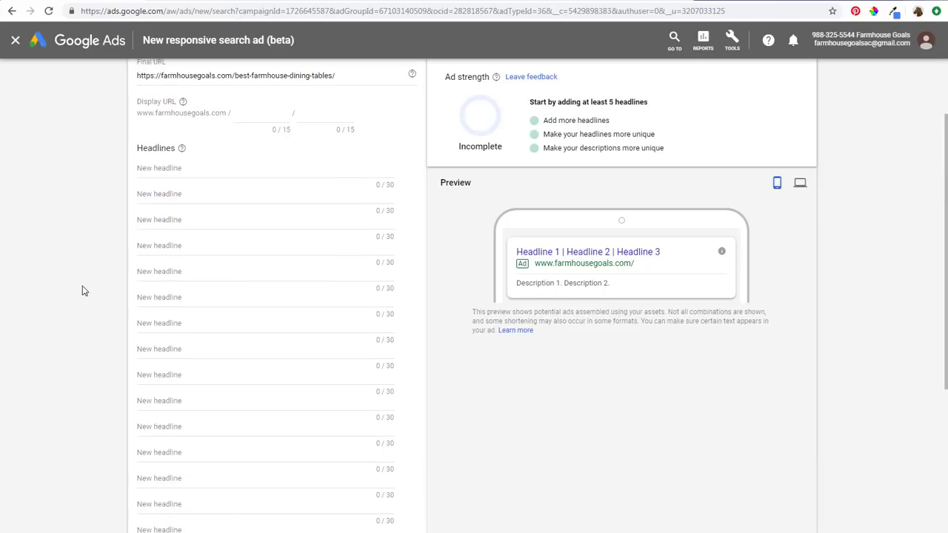
scroll(100, 297, "up", 2)
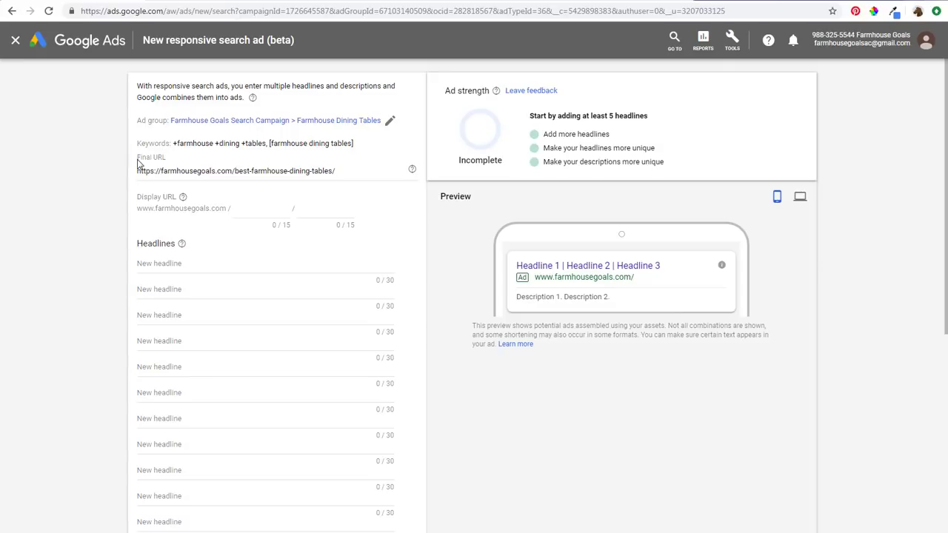
Examine the ad's landing page and the Farmhouse Dining Tables shop category page on the Farmhouse Goals website
left_click(428, 2)
scroll(82, 243, "down", 5)
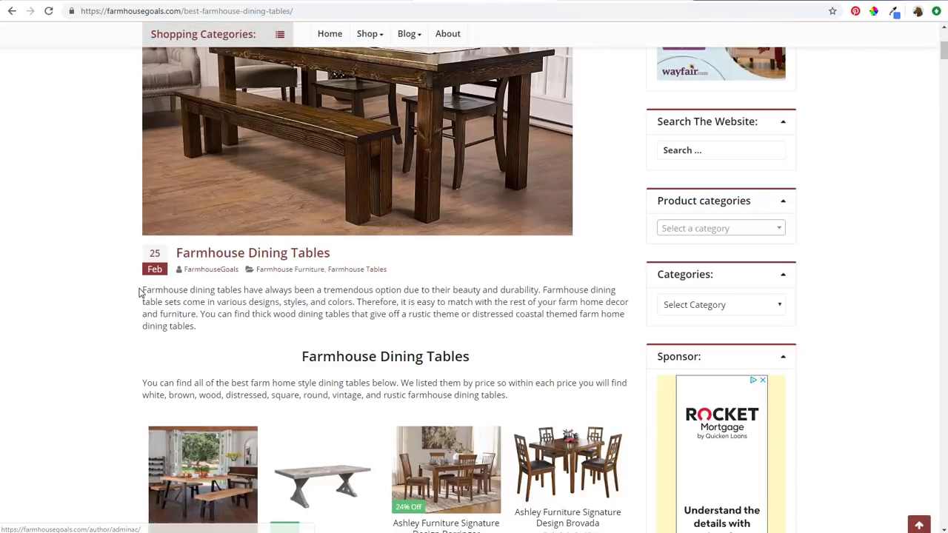
scroll(126, 333, "down", 2)
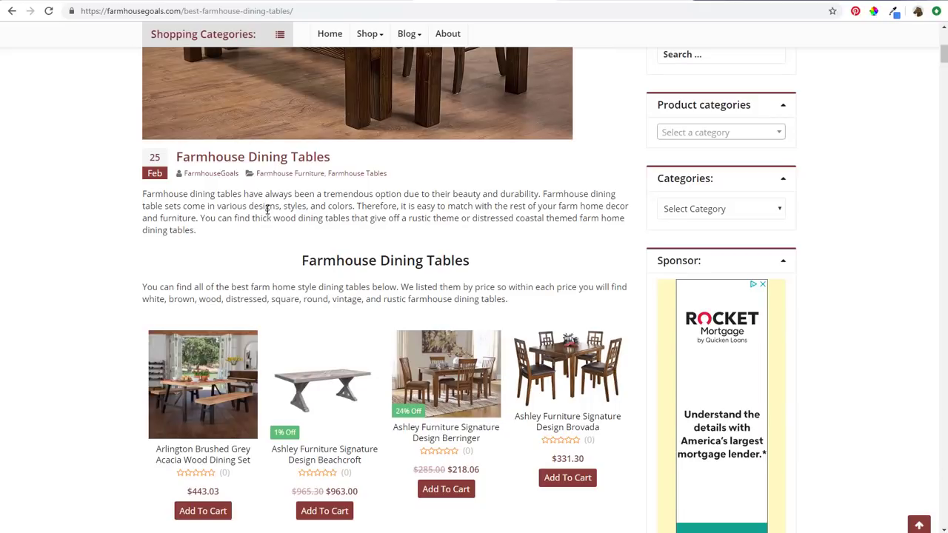
left_click(592, 2)
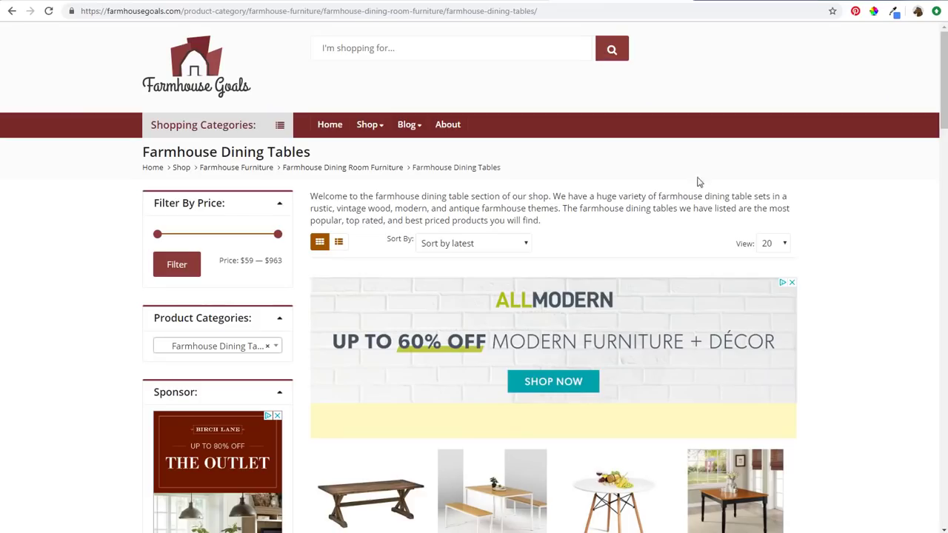
scroll(825, 281, "down", 5)
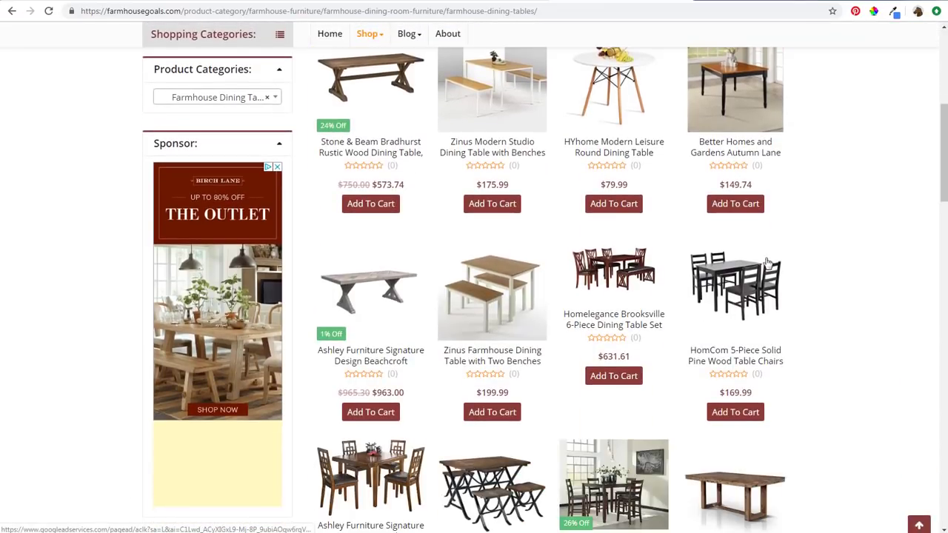
scroll(650, 212, "down", 4)
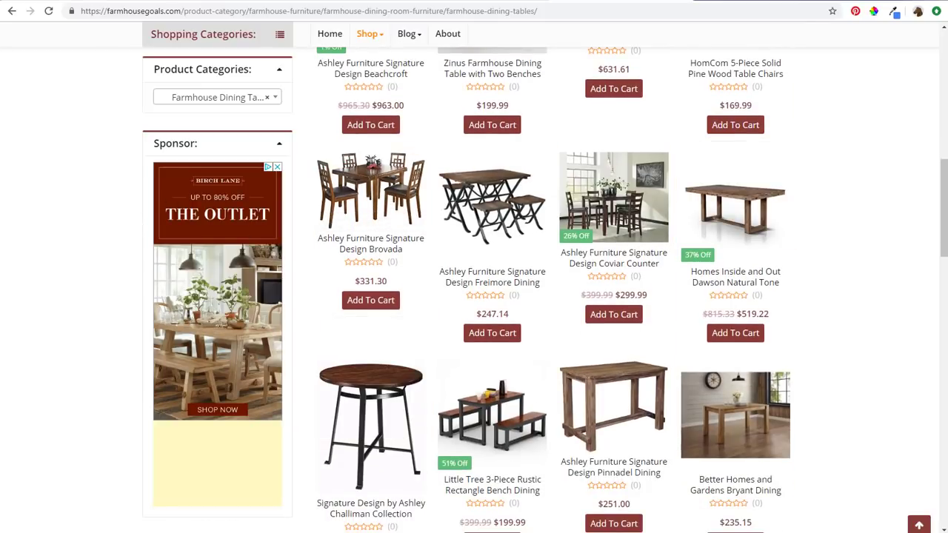
Return to the new ad form in Google Ads and set the display URL paths to furniture and dining-tables
left_click(74, 2)
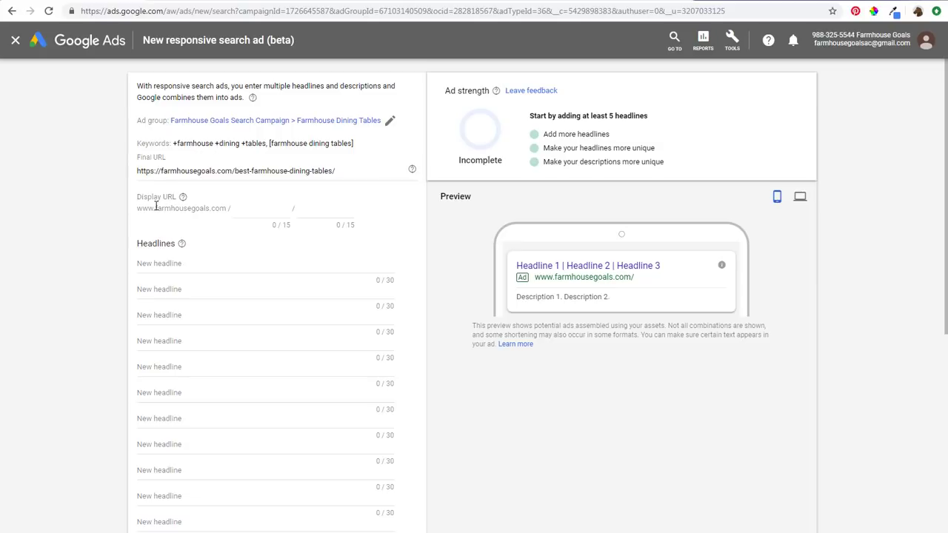
left_click(259, 207)
type("furniture")
key("Tab")
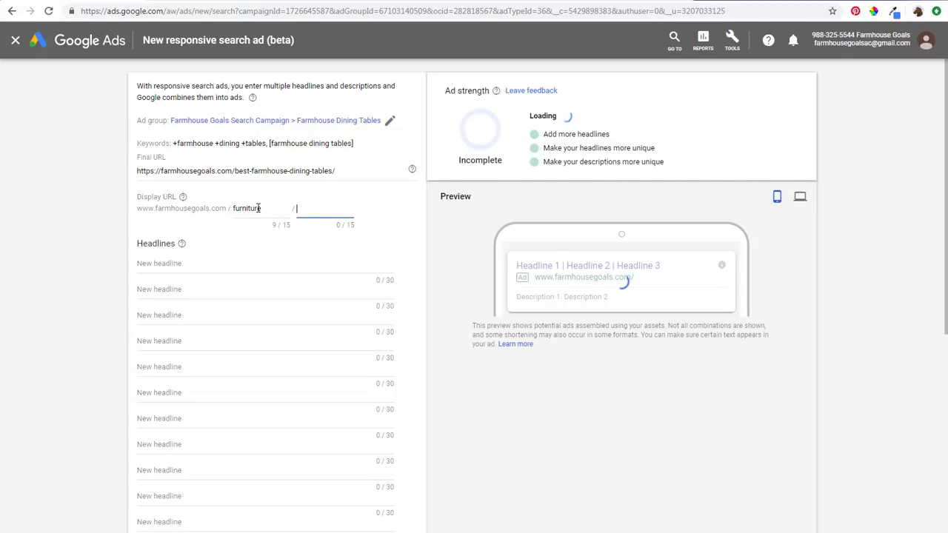
type("dining-tables")
left_click(85, 243)
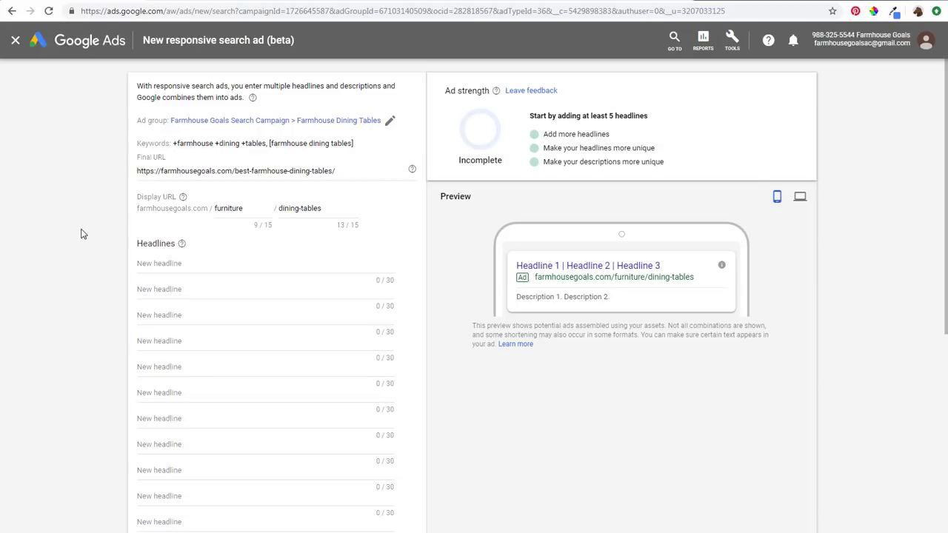
Enter "Farmhouse Dining Tables", "Best Farmhouse Dining Tables" and "Rustic Dining Table Sets" as the first three headlines
scroll(103, 300, "down", 2)
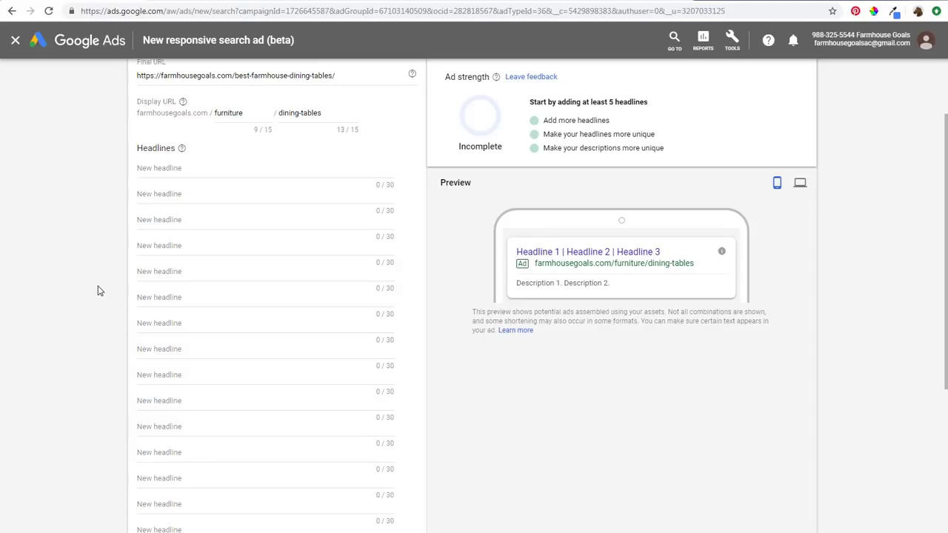
left_click(232, 169)
left_click(191, 193)
left_click(190, 220)
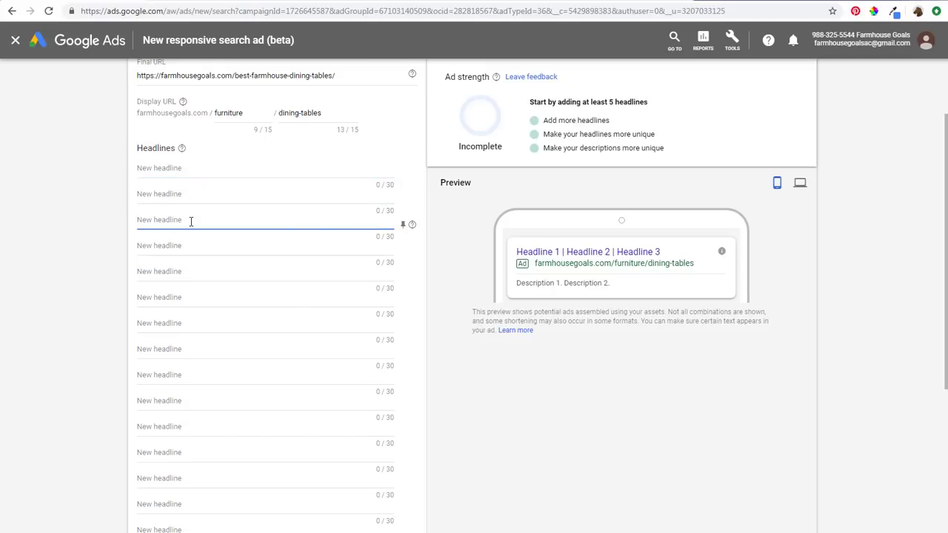
left_click(203, 181)
type("Farmhous")
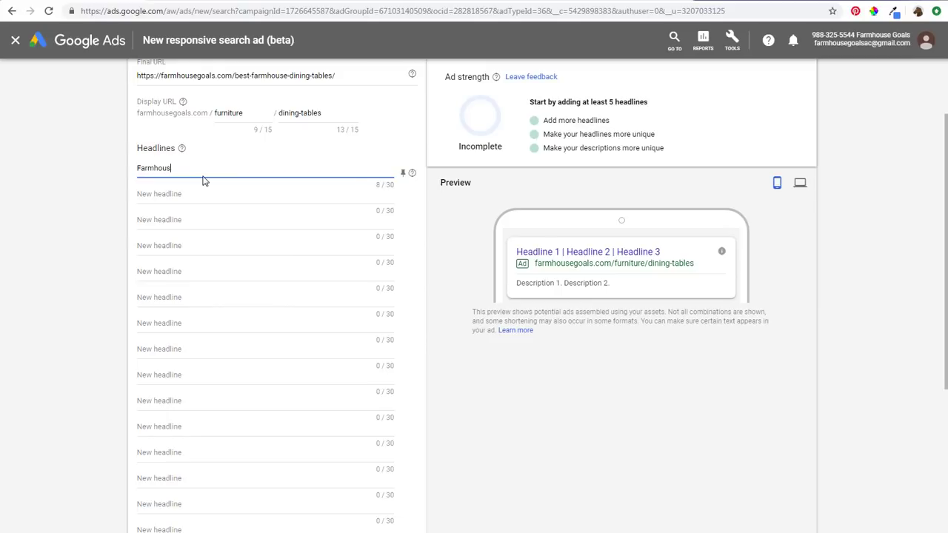
type("e Dining Tables")
key("Tab")
type("Best Farmhouse Dining Tab")
key("Tab")
type("Rustic Dining Table Sets")
left_click(60, 273)
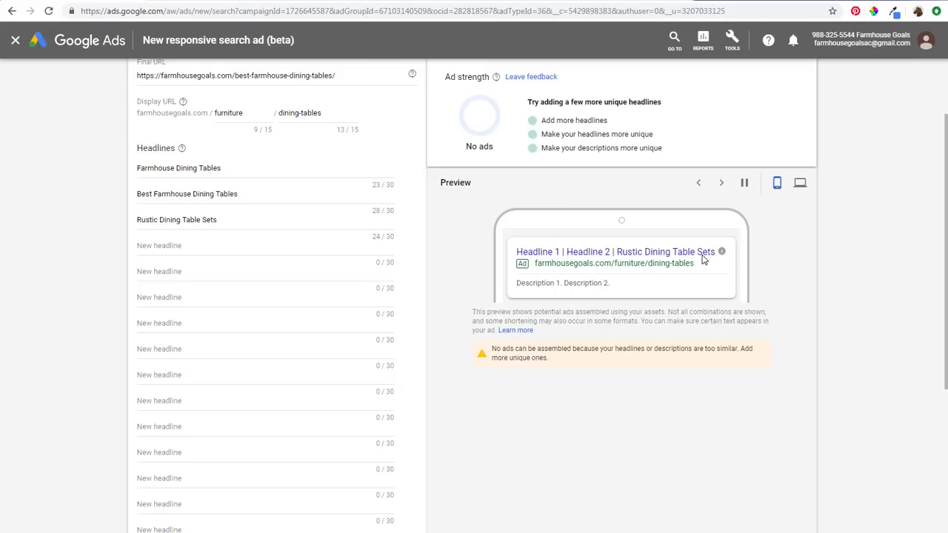
Move the "Best Farmhouse Dining Tables" and "Rustic Dining Table Sets" headlines to the fourth and fifth fields, emptying the second and third
left_click(177, 198)
key("ctrl+a")
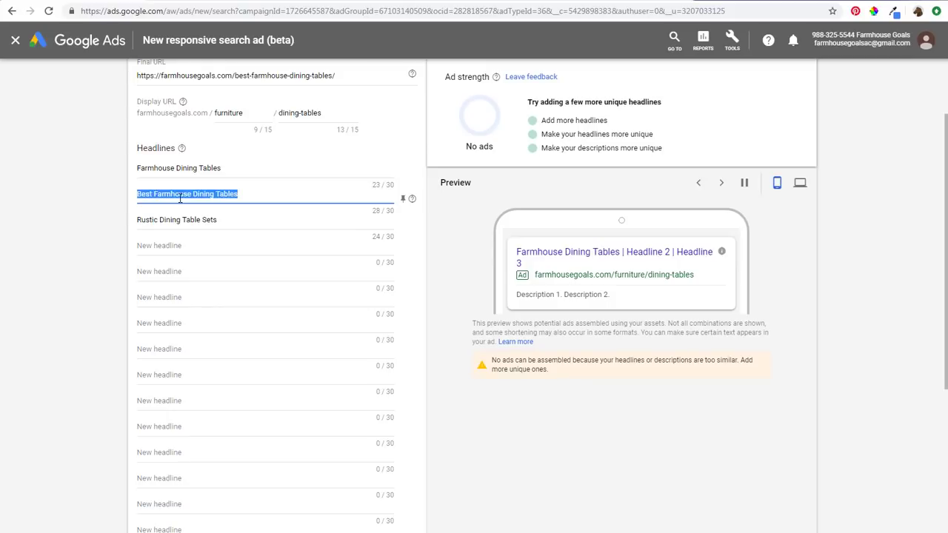
key("ctrl+c")
left_click(173, 247)
key("ctrl+v")
left_click(178, 218)
key("ctrl+a")
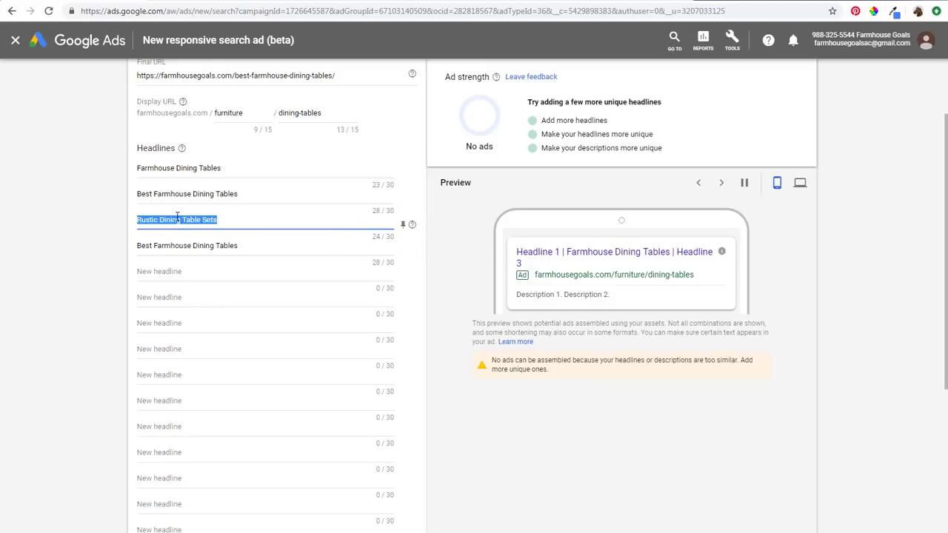
left_click(168, 270)
key("ctrl+v")
left_click_drag(242, 204, 111, 201)
key("BackSpace")
left_click_drag(219, 218, 112, 214)
key("BackSpace")
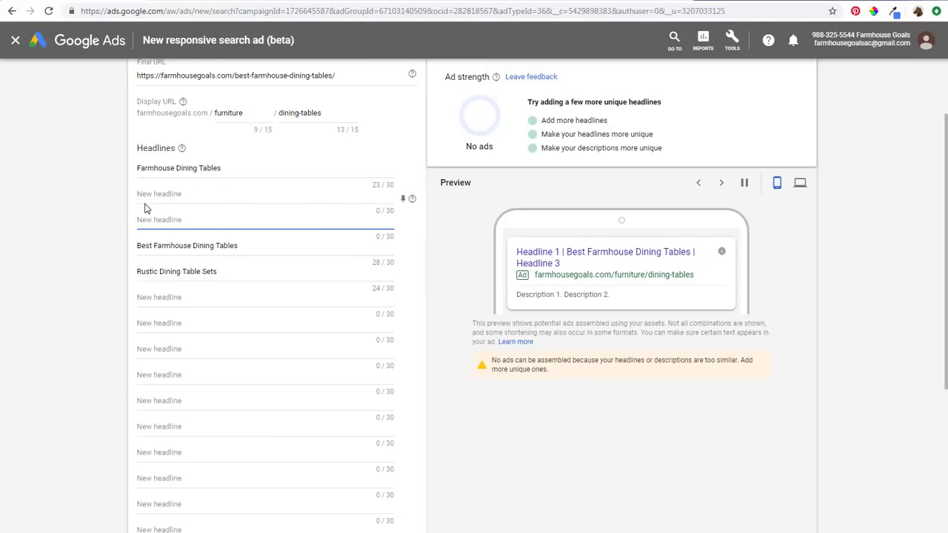
Enter "Free Shipping On Orders $99+" as the second headline
left_click(176, 194)
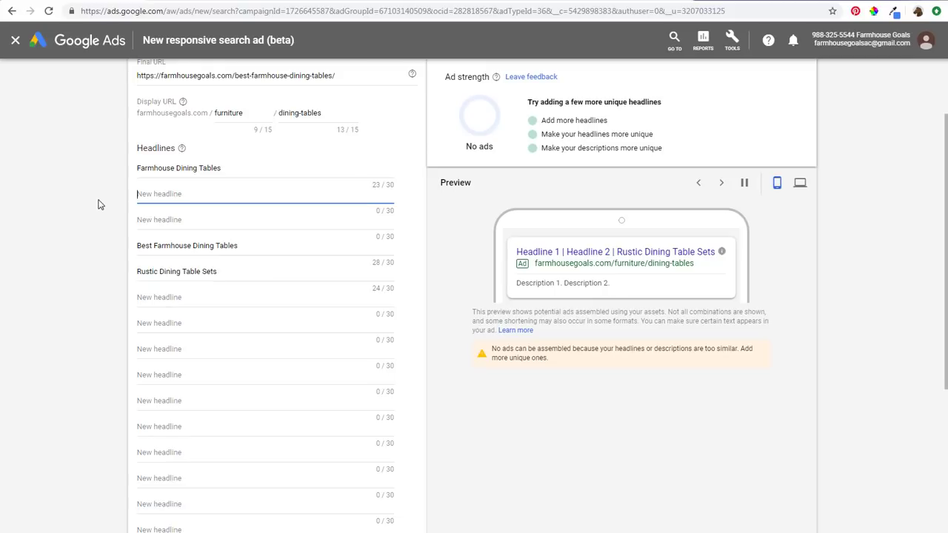
type("Free Shipping On Orde")
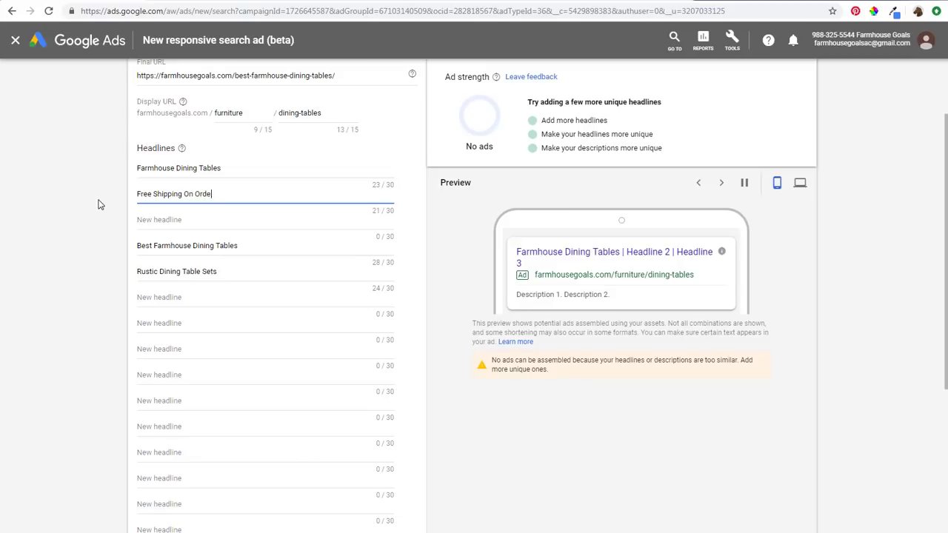
type("rs $99+")
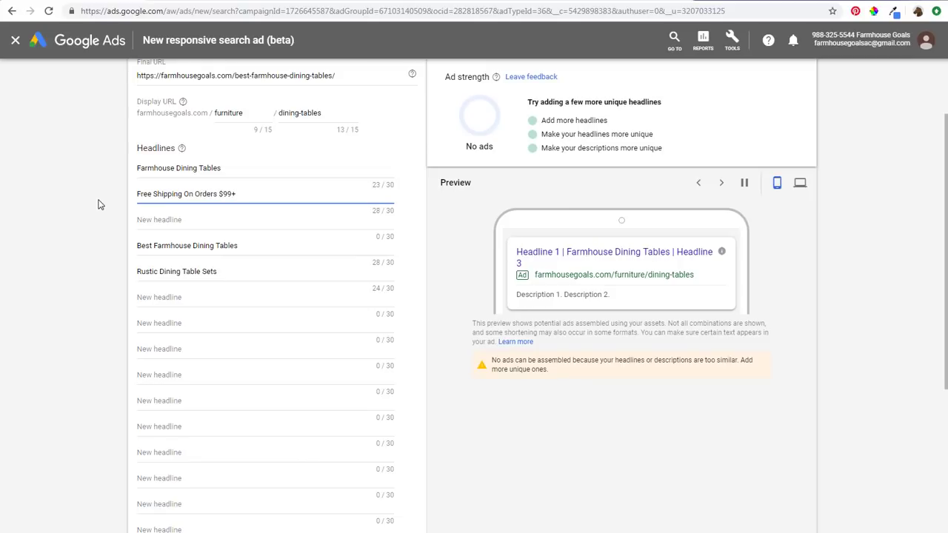
left_click(100, 205)
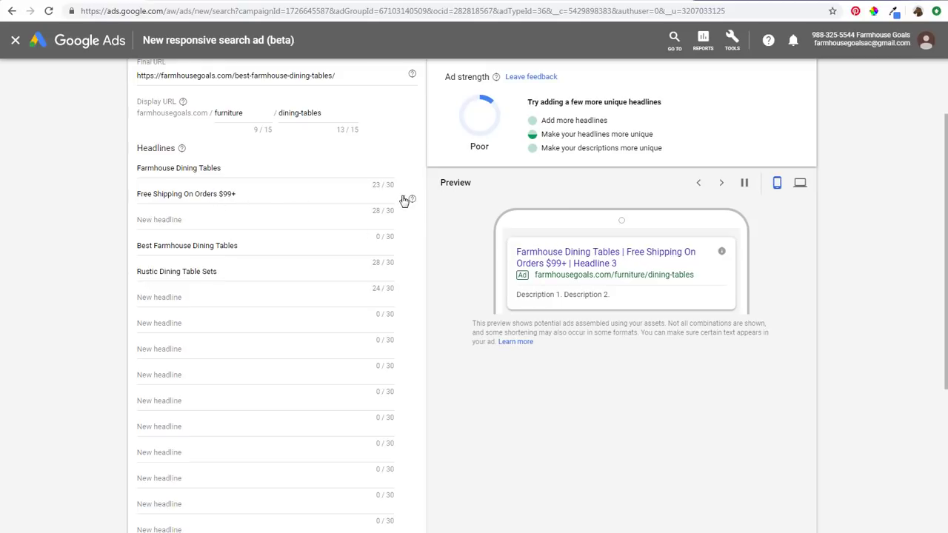
Pin the "Free Shipping On Orders $99+" headline so it shows only in position 2
left_click(404, 200)
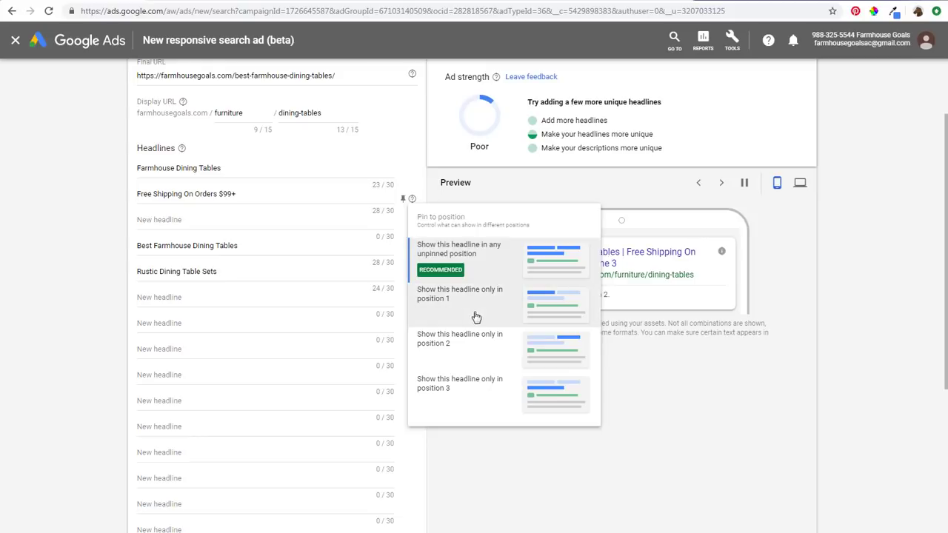
left_click(481, 352)
left_click_drag(248, 193, 124, 197)
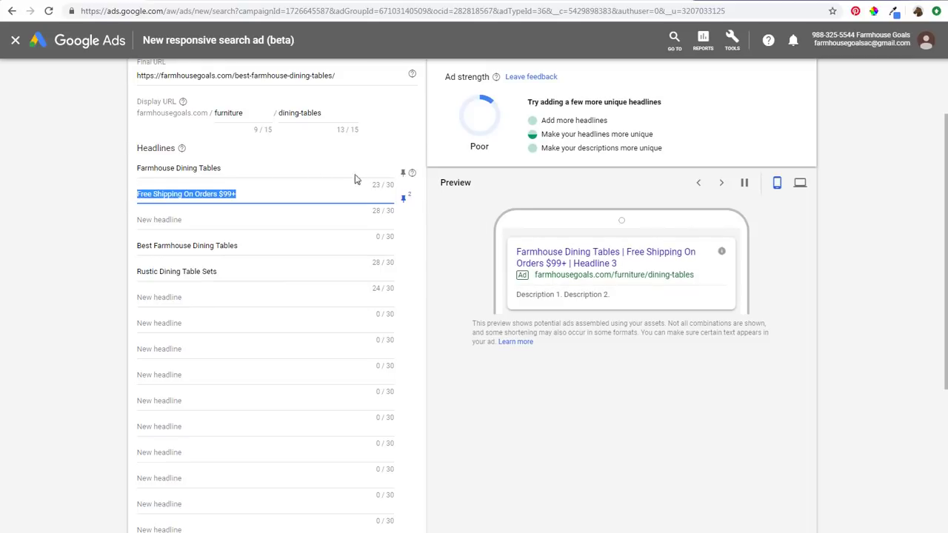
Pin the "Farmhouse Dining Tables", "Best Farmhouse Dining Tables" and "Rustic Dining Table Sets" headlines to position 1
left_click(403, 173)
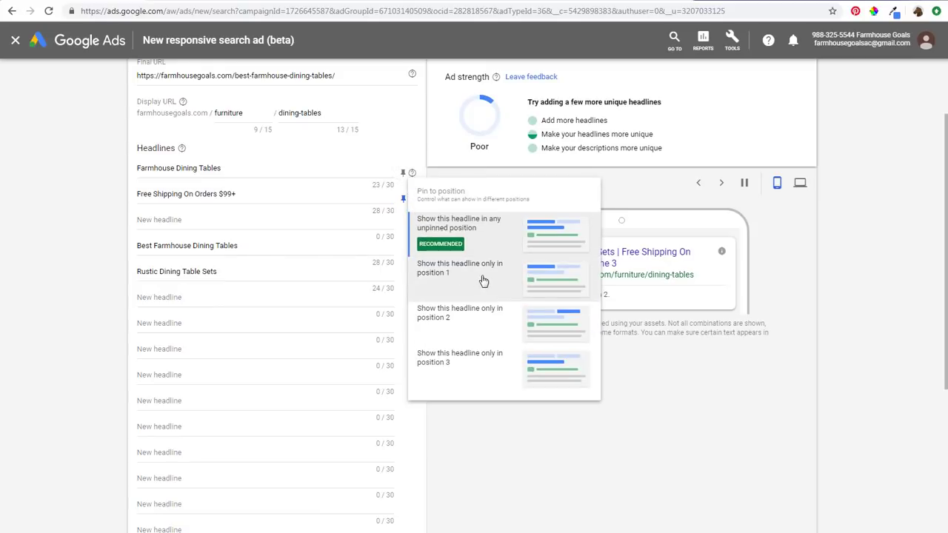
left_click(483, 281)
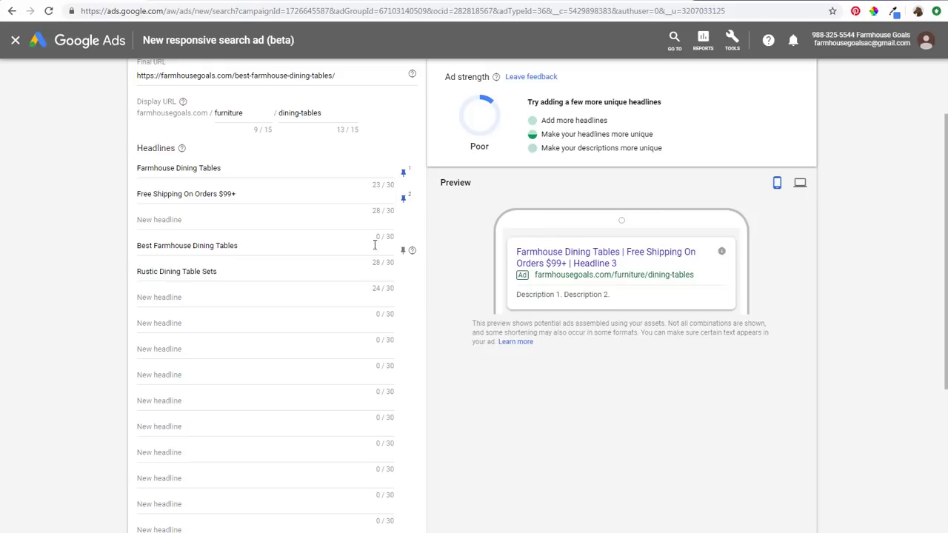
left_click(403, 250)
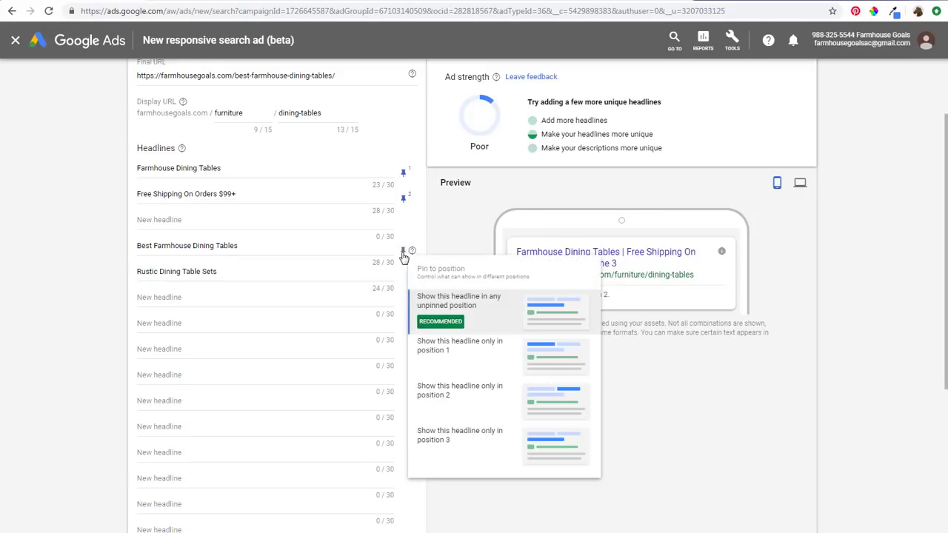
left_click(453, 350)
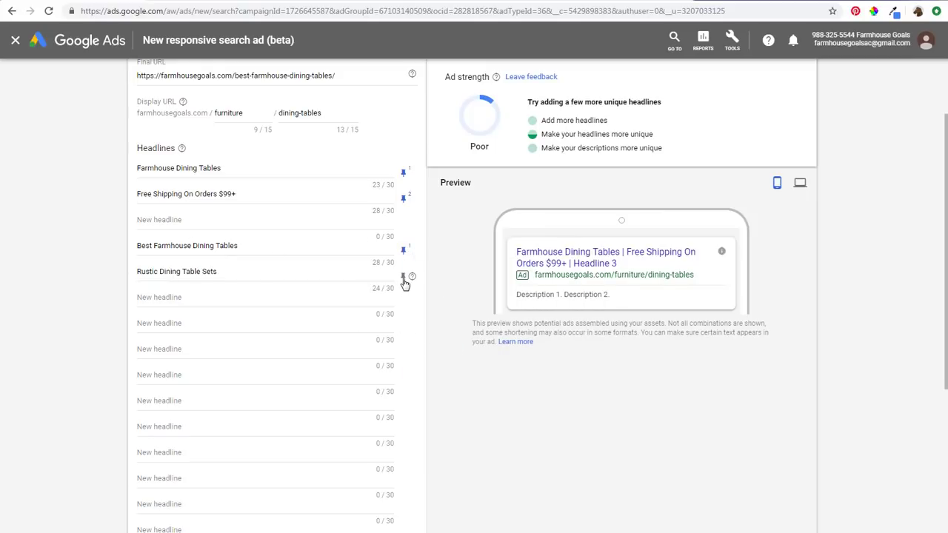
left_click(403, 278)
left_click(452, 374)
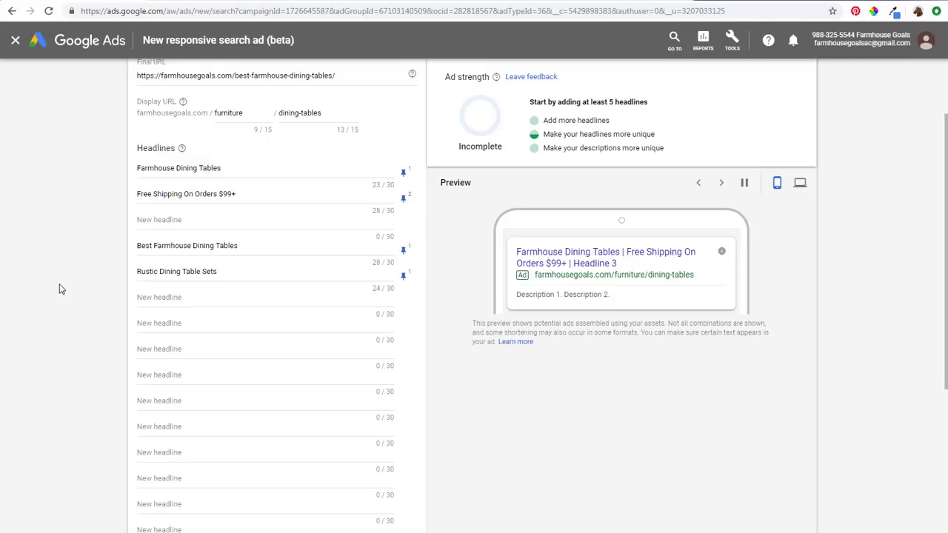
Enter "Established in 1999" as the third headline and pin it to position 3
left_click(175, 219)
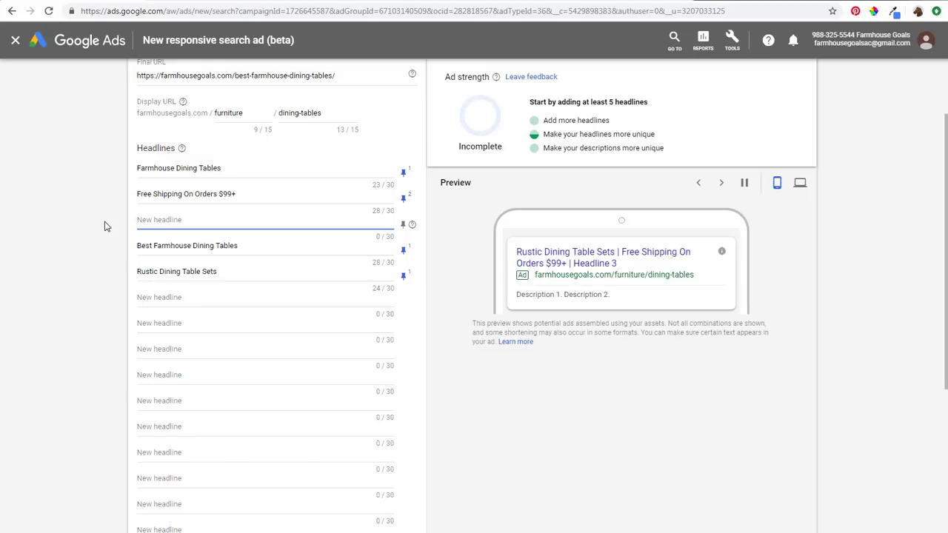
type("Established i")
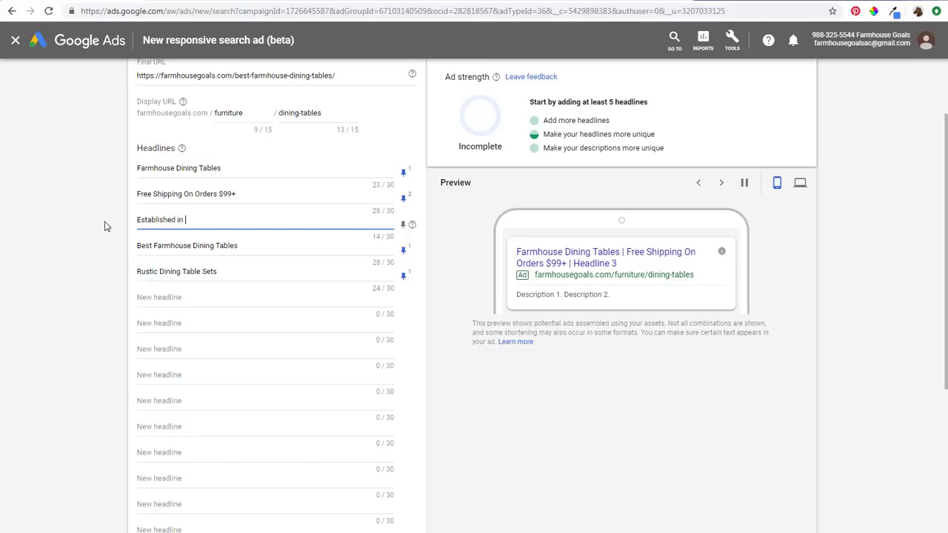
type("n ")
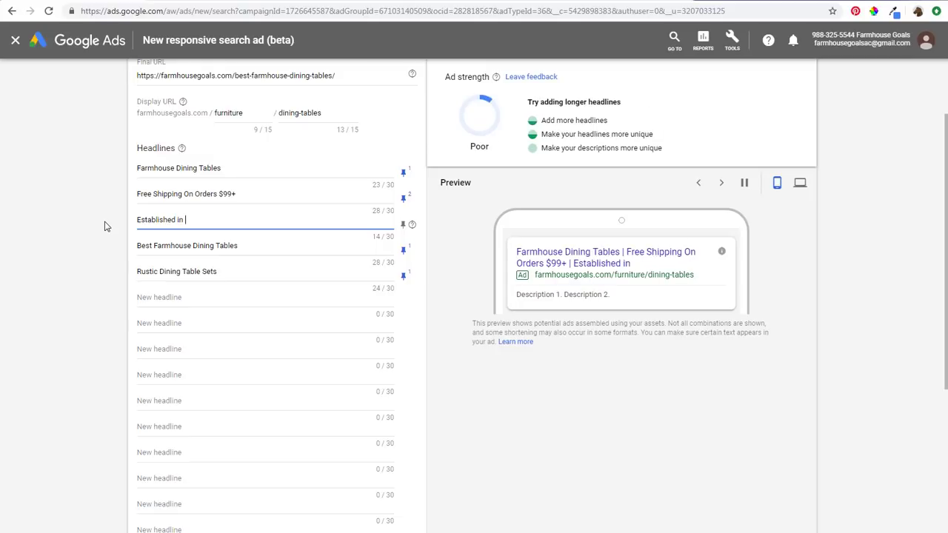
type("1999")
left_click(104, 226)
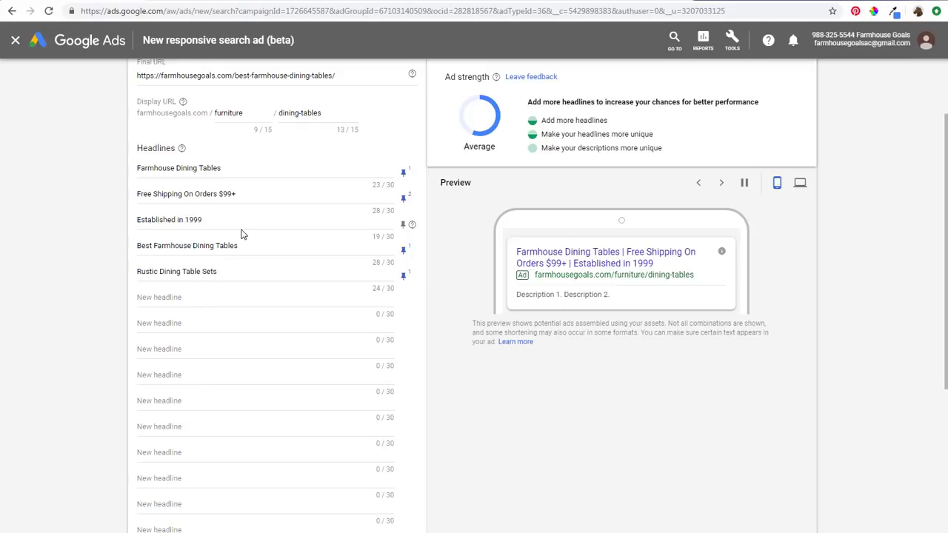
left_click(403, 224)
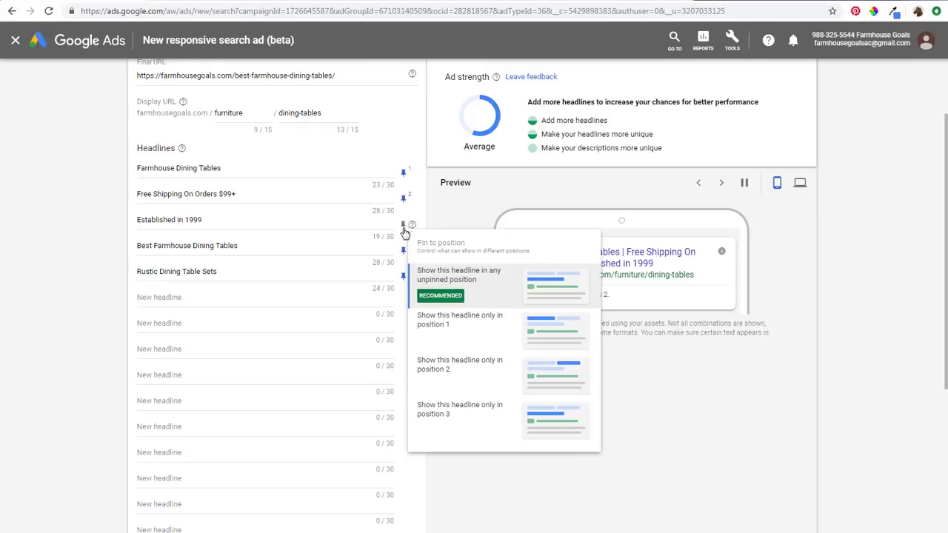
left_click(478, 425)
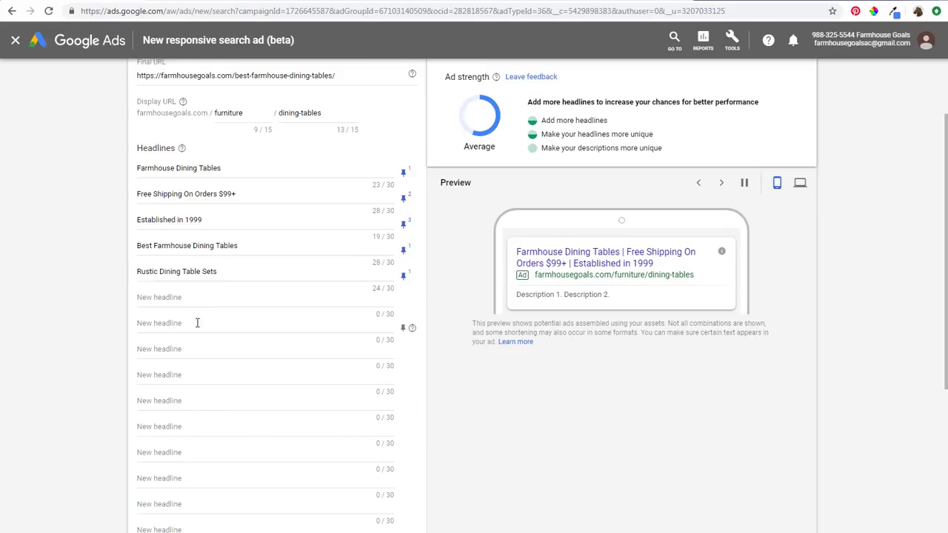
Enter "Free Returns On All Orders" as the sixth headline and pin it to position 2
left_click(208, 297)
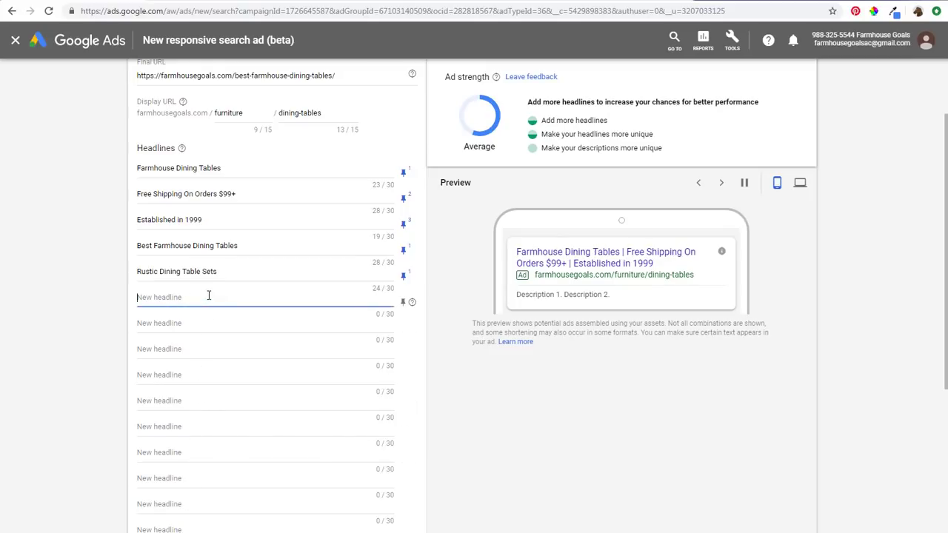
type("Free Returns")
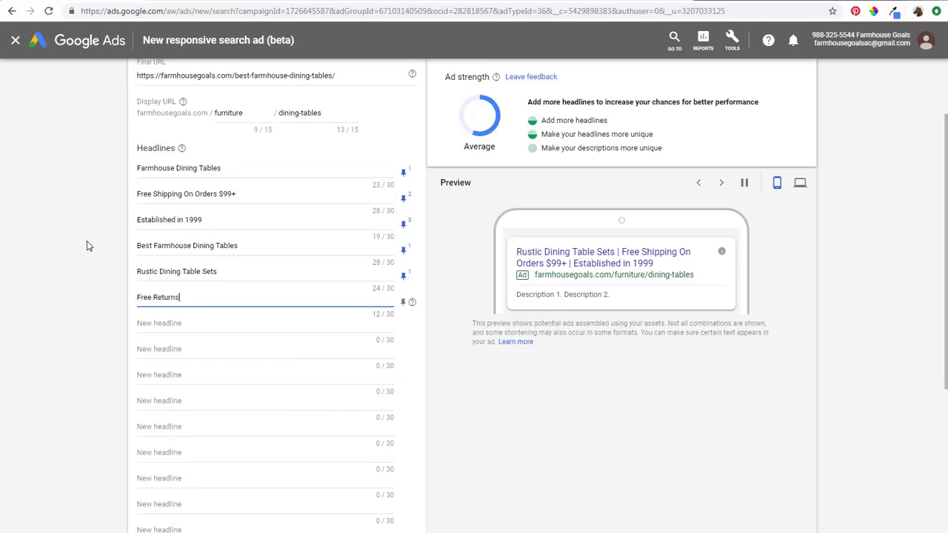
type(" On All Order")
left_click(402, 302)
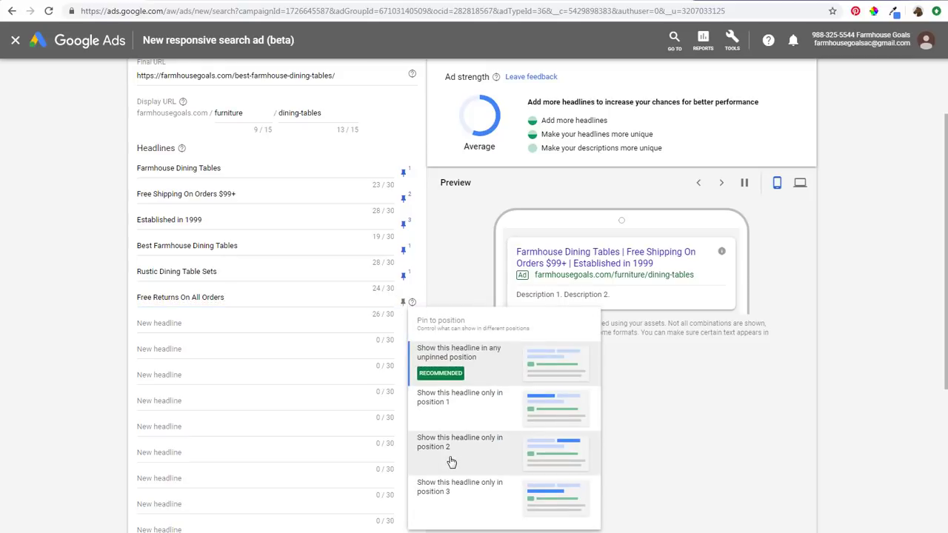
left_click(451, 462)
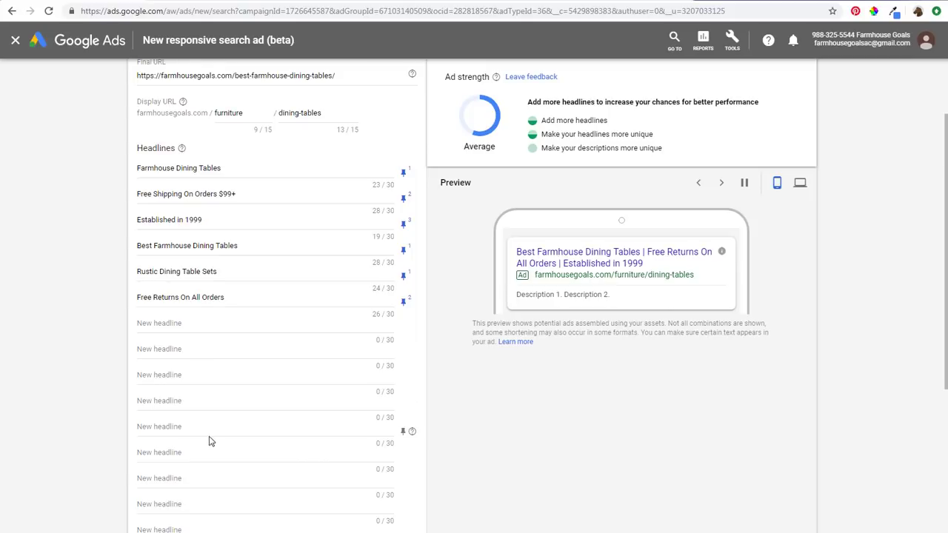
Enter "Rustic Farmhouse Dining Table" as the seventh headline and pin it to position 1
scroll(209, 441, "down", 2)
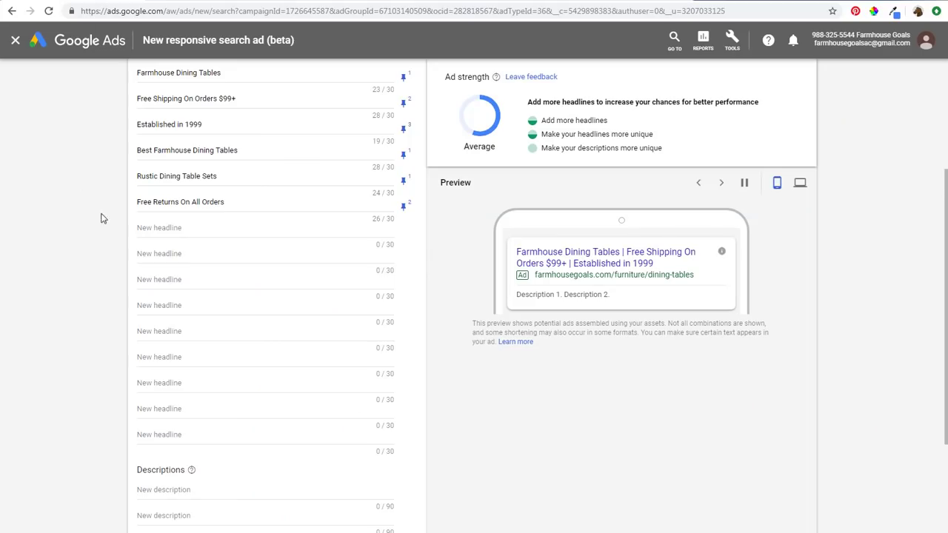
left_click(179, 231)
type("R")
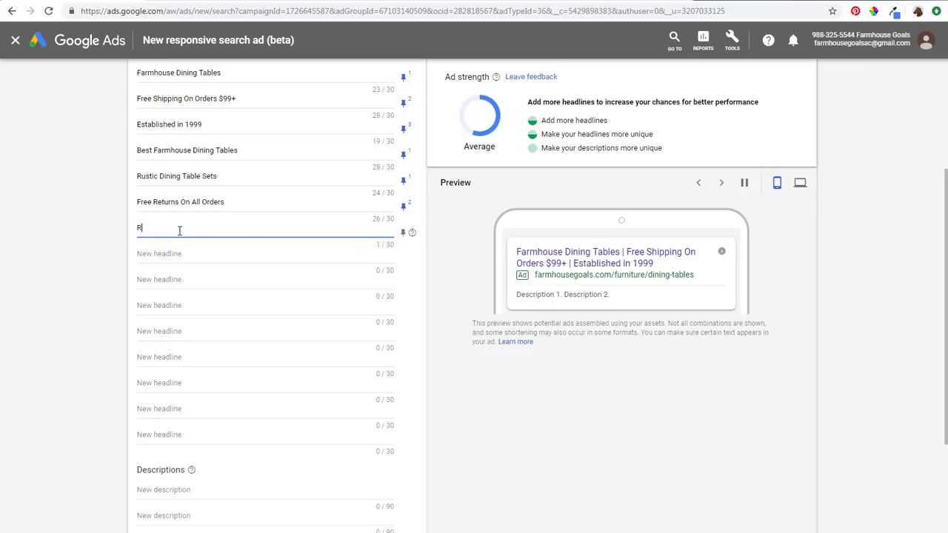
type("ustic Farmhouse Dining Table")
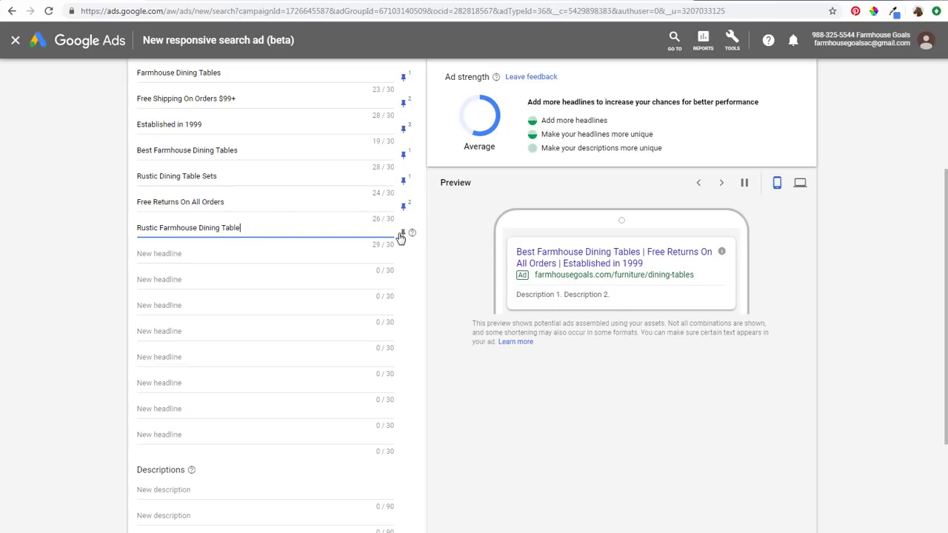
left_click(403, 233)
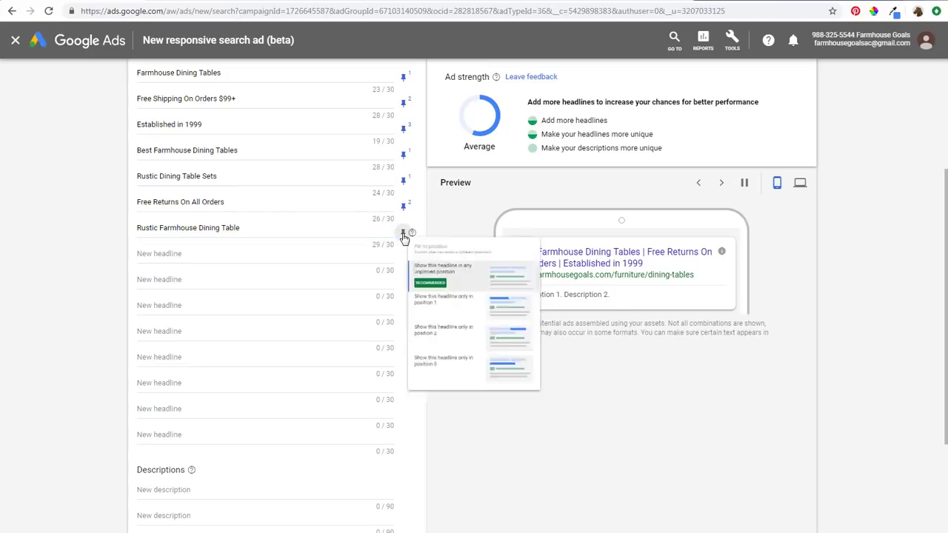
left_click(485, 346)
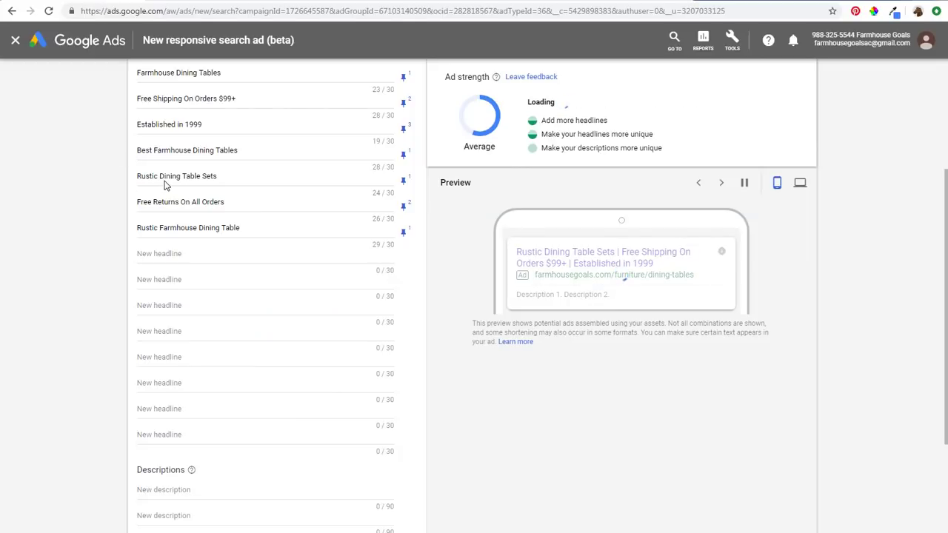
Enter "Farm Table Dining Set" as the eighth headline and pin it to position 1
left_click(174, 257)
type("Farm Table Dining Set")
left_click(402, 258)
left_click(447, 367)
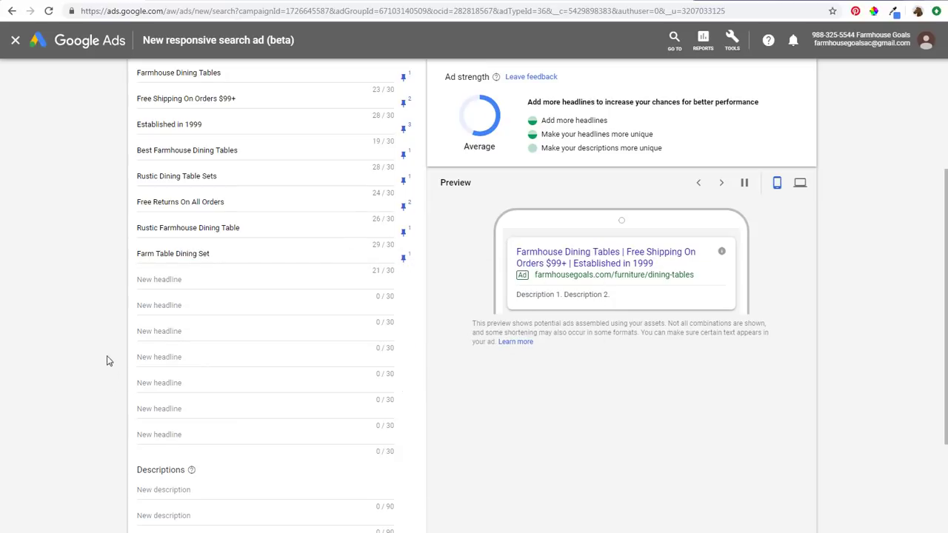
Enter "Top-Quality Dining Sets" as the ninth headline and pin it to position 3
left_click(170, 279)
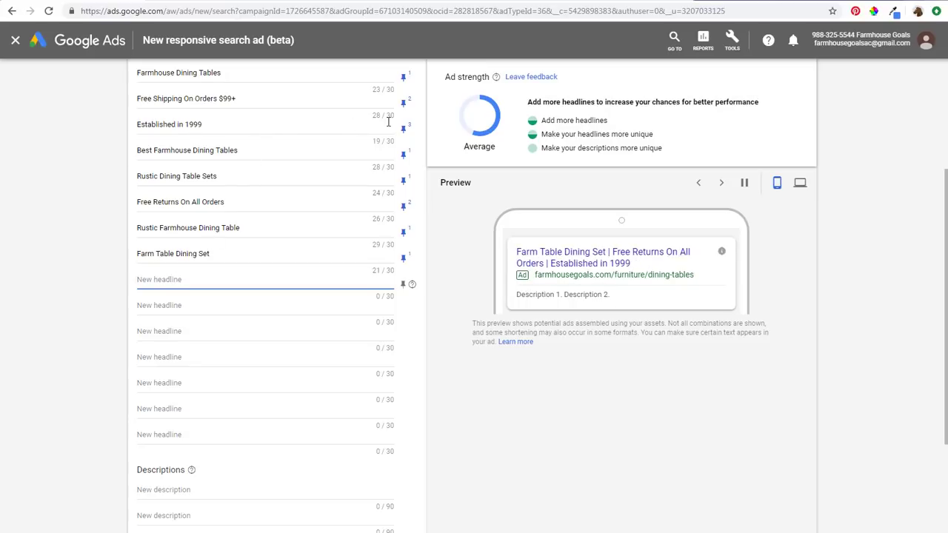
type("Top-Qu")
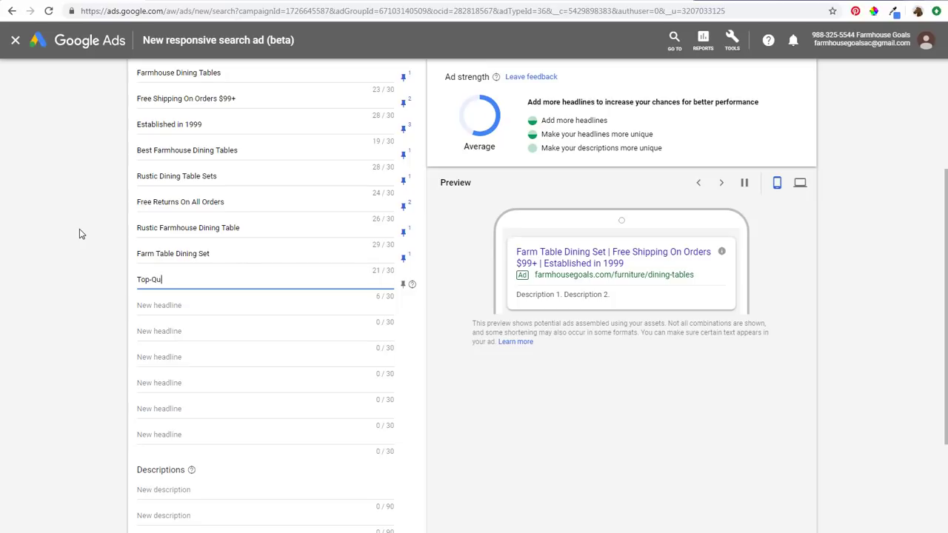
type("ality Dining Sets")
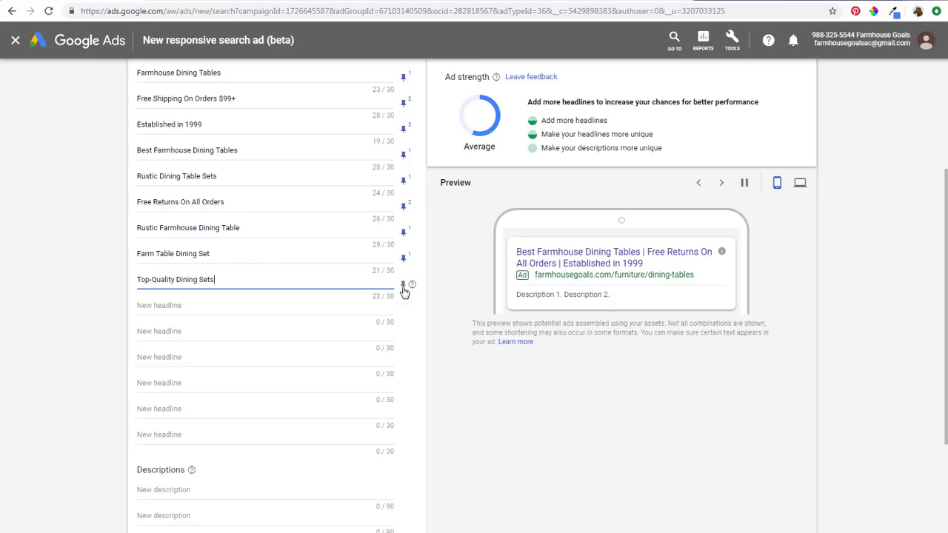
left_click(404, 287)
left_click(460, 471)
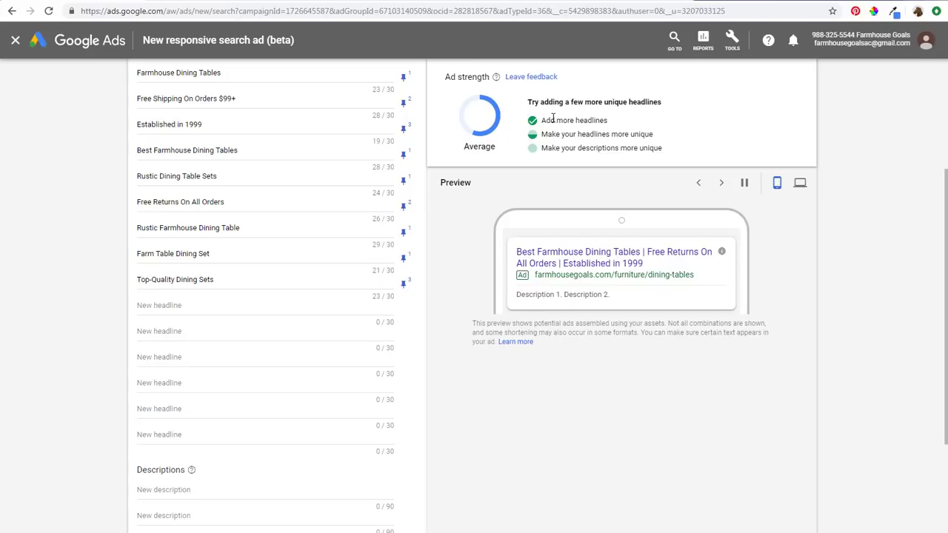
Check the ad strength suggestions against the headline and description fields that are still empty
left_click_drag(549, 120, 633, 148)
left_click(573, 178)
scroll(81, 266, "down", 3)
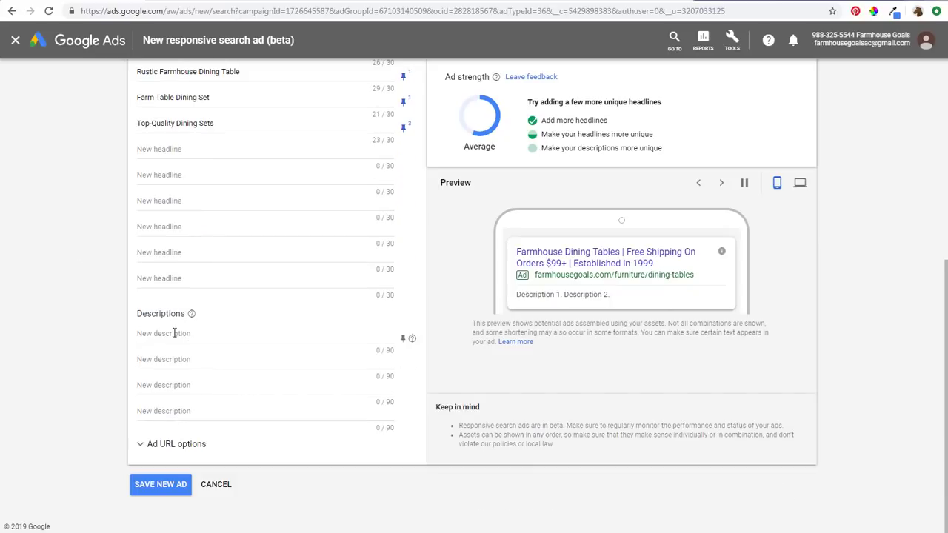
scroll(112, 273, "up", 1)
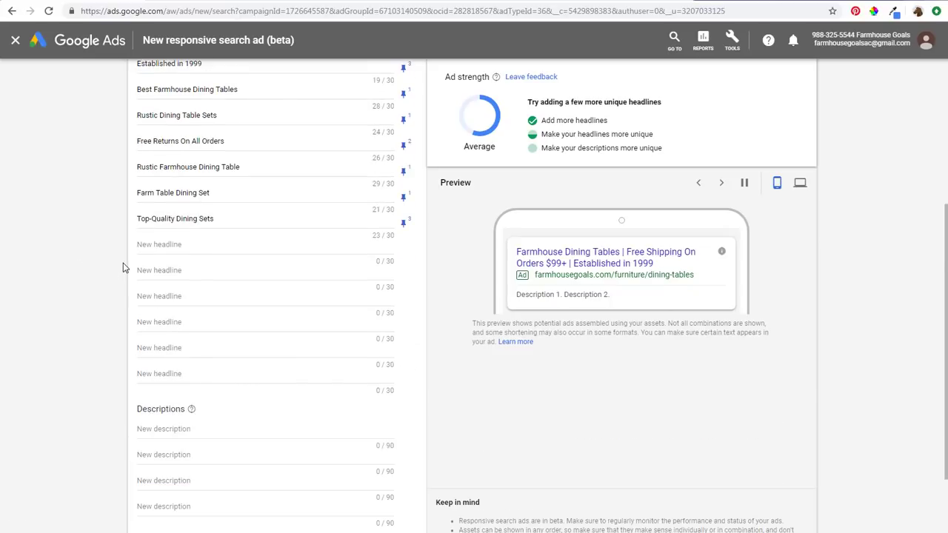
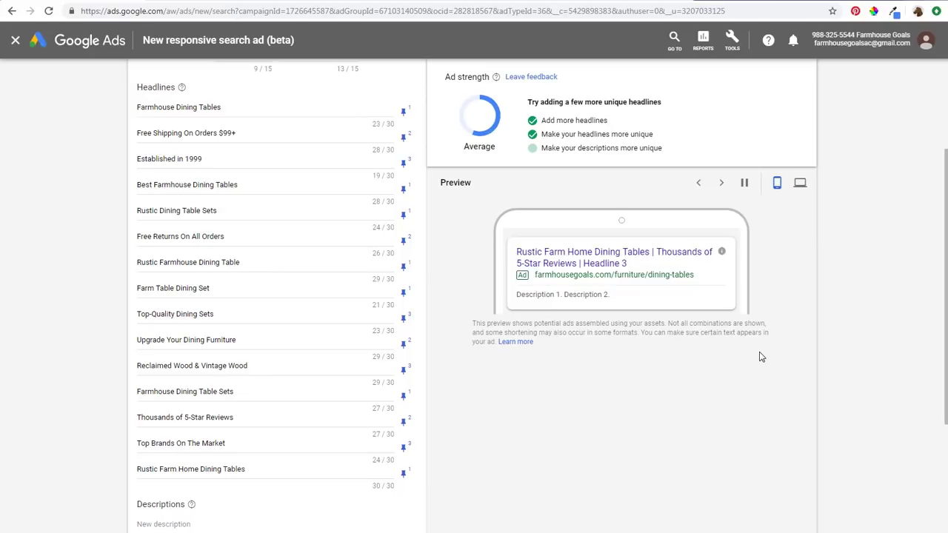
Pin the first description field to position 1 and the second description field to position 2
scroll(759, 357, "down", 3)
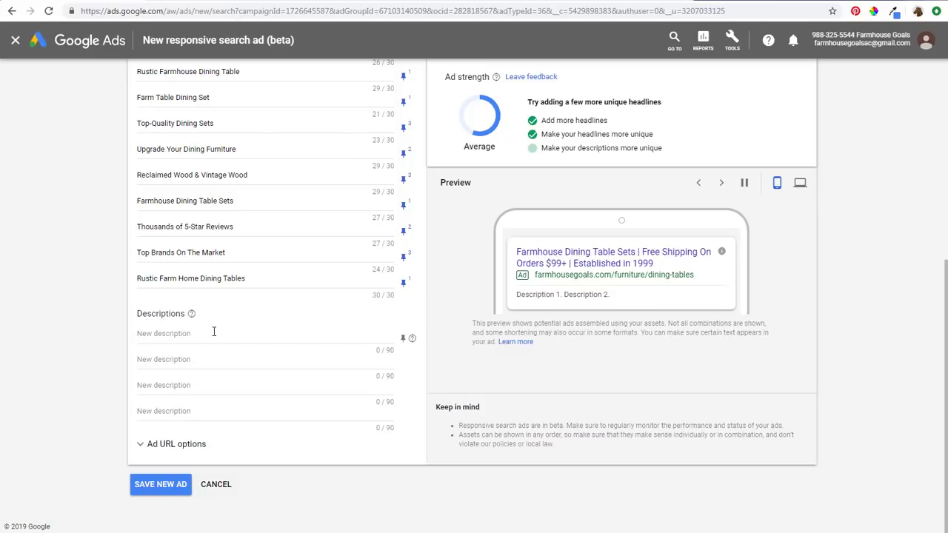
left_click(403, 339)
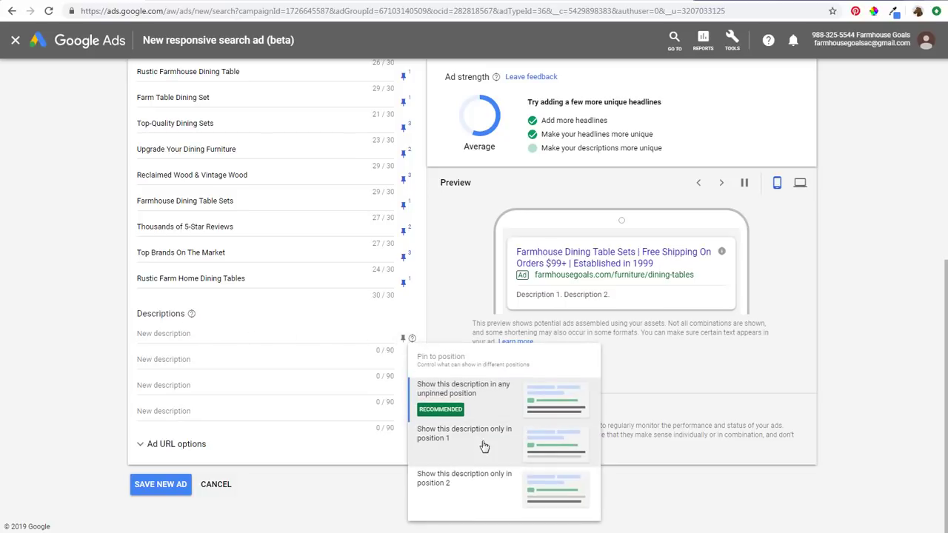
left_click(484, 446)
left_click(402, 365)
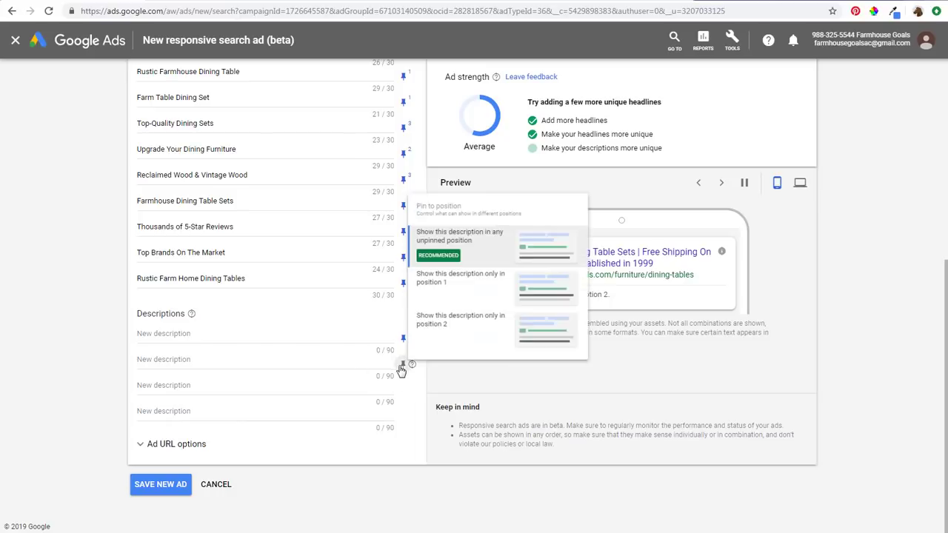
left_click(440, 345)
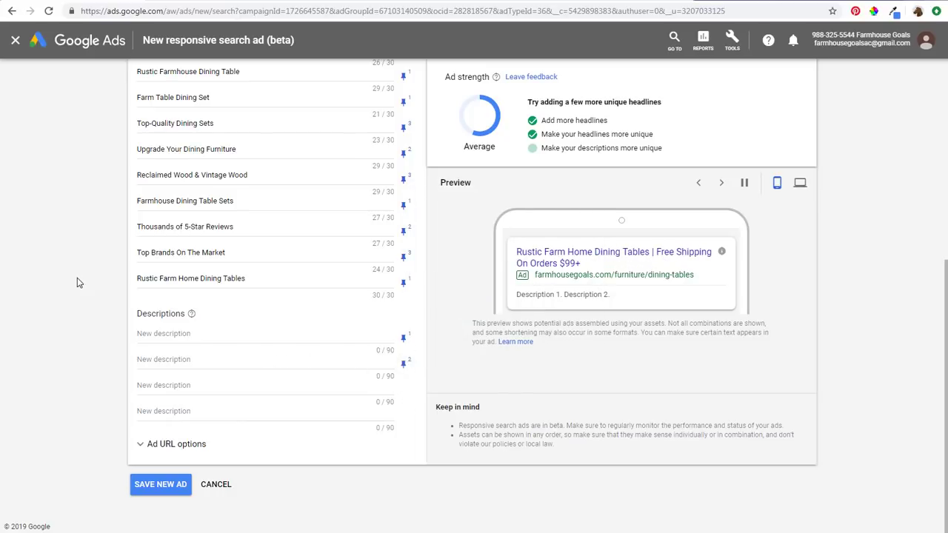
Review the headline list and read the first three descriptions through to the end of their text
scroll(77, 277, "up", 3)
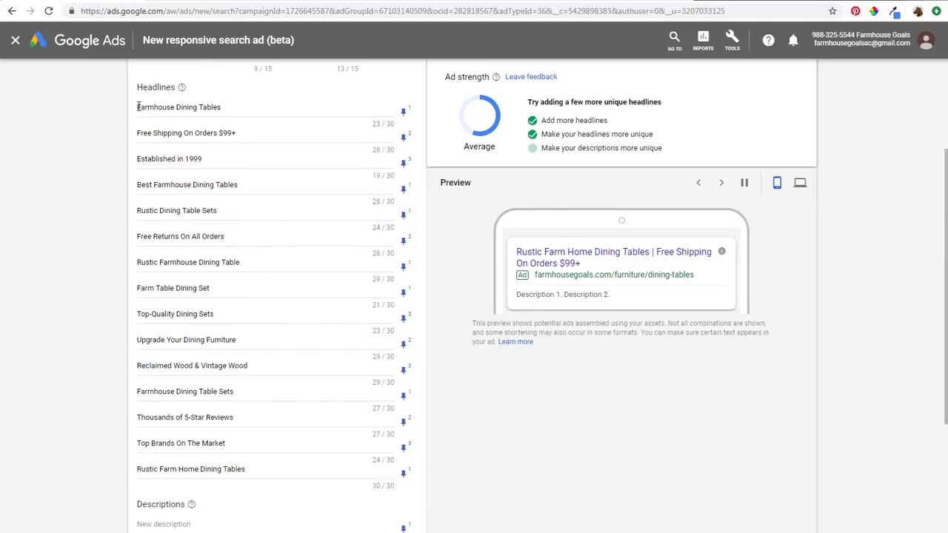
scroll(119, 259, "down", 3)
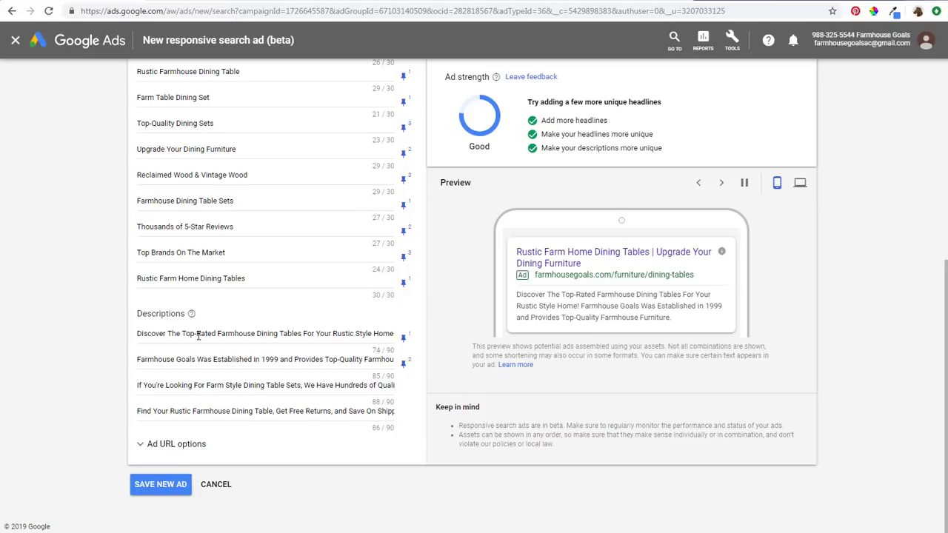
left_click_drag(197, 334, 421, 339)
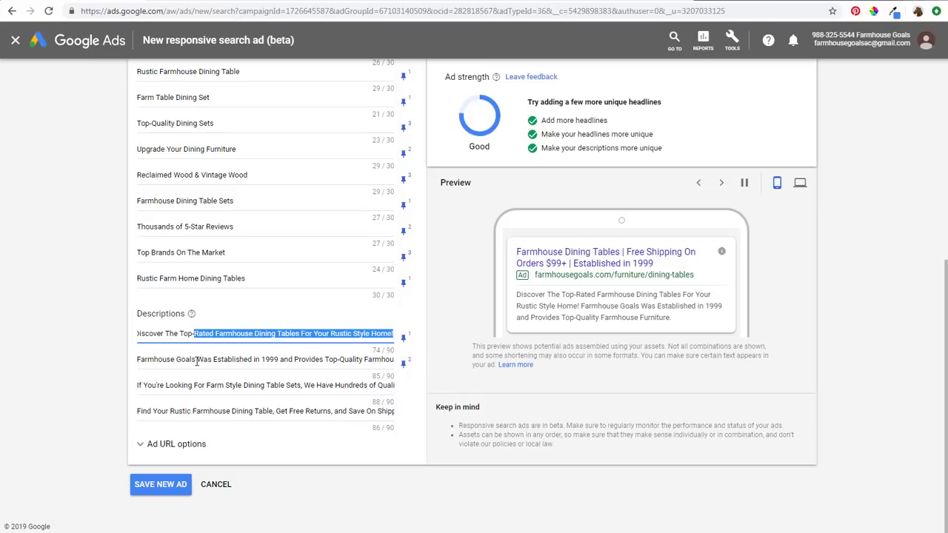
left_click_drag(196, 361, 277, 361)
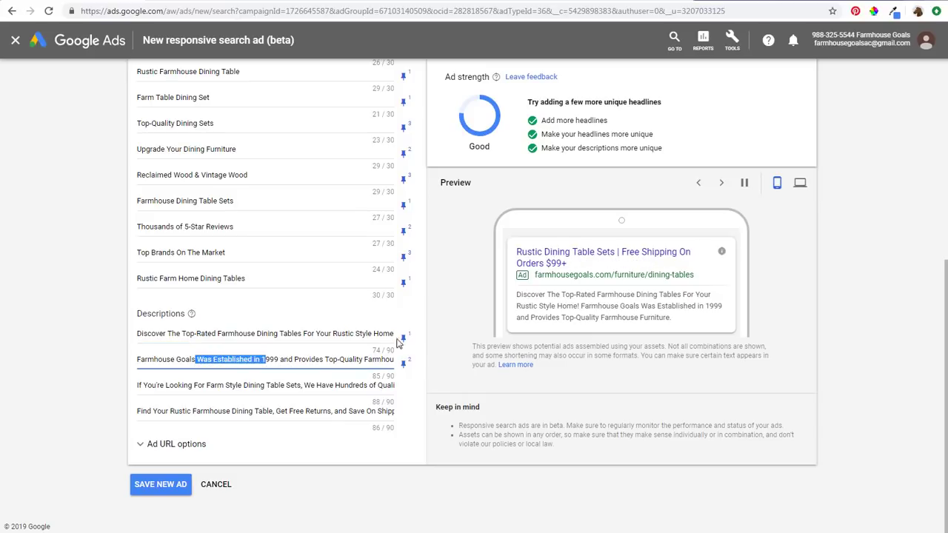
scroll(102, 273, "up", 3)
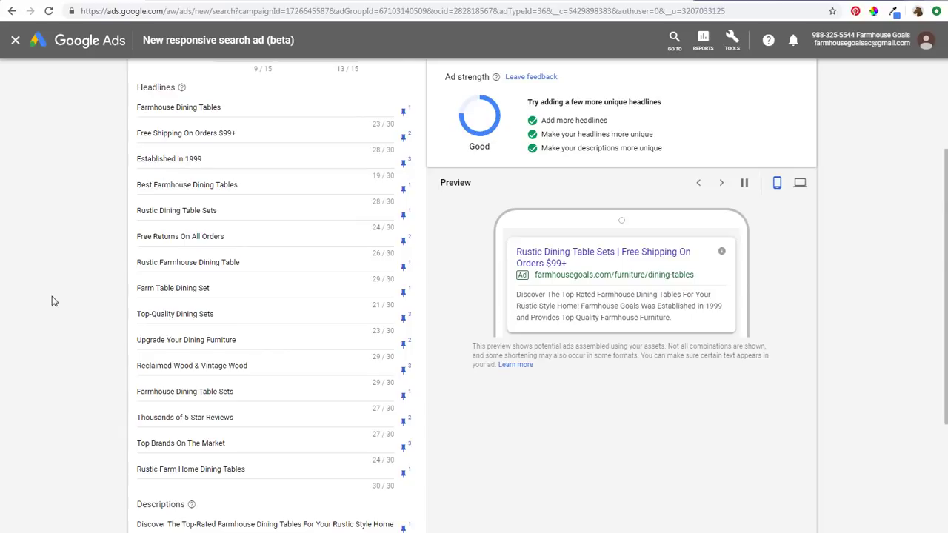
scroll(55, 300, "down", 3)
left_click_drag(296, 361, 437, 364)
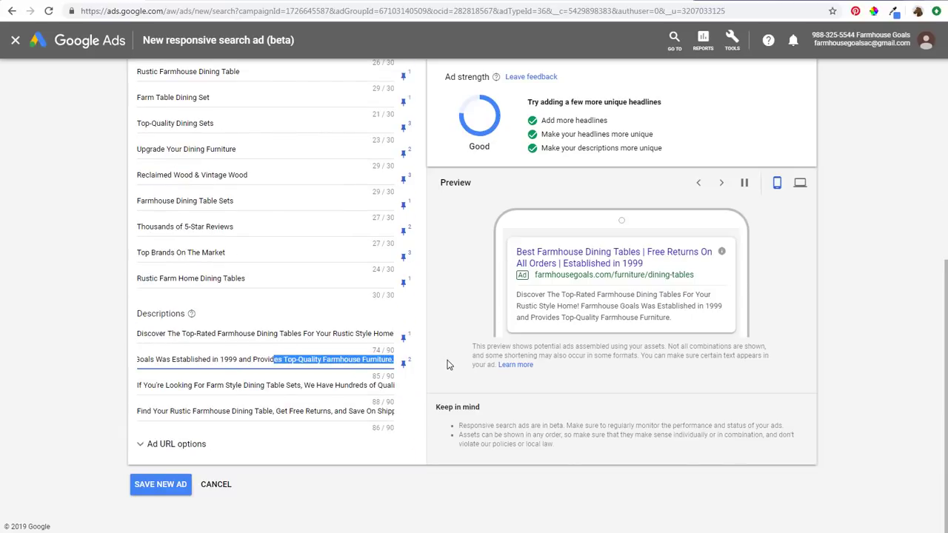
left_click(275, 385)
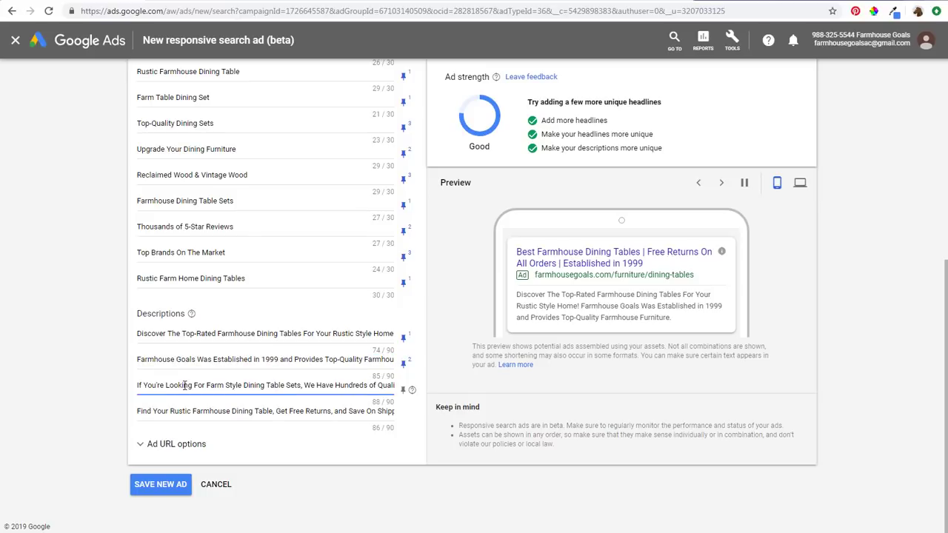
left_click_drag(191, 385, 388, 387)
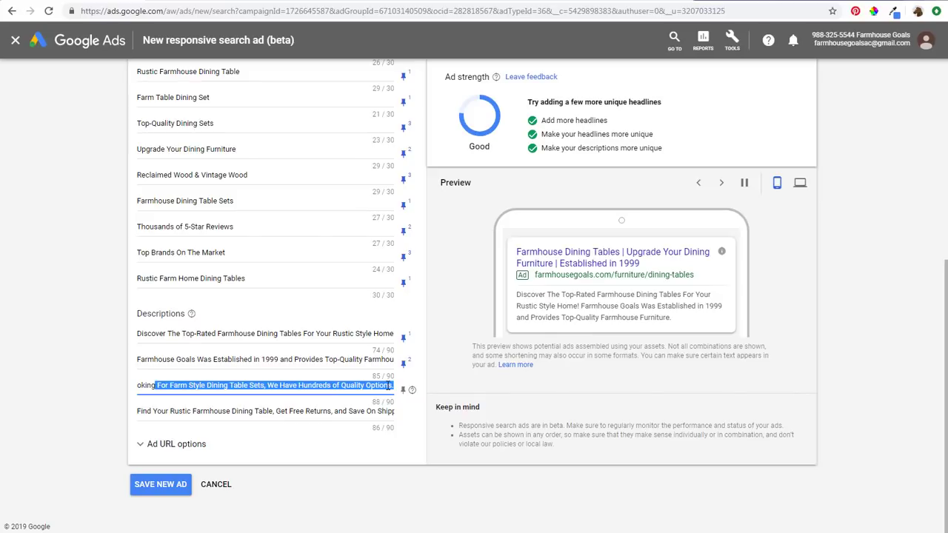
Read the fourth description through to the end of its text
left_click(214, 413)
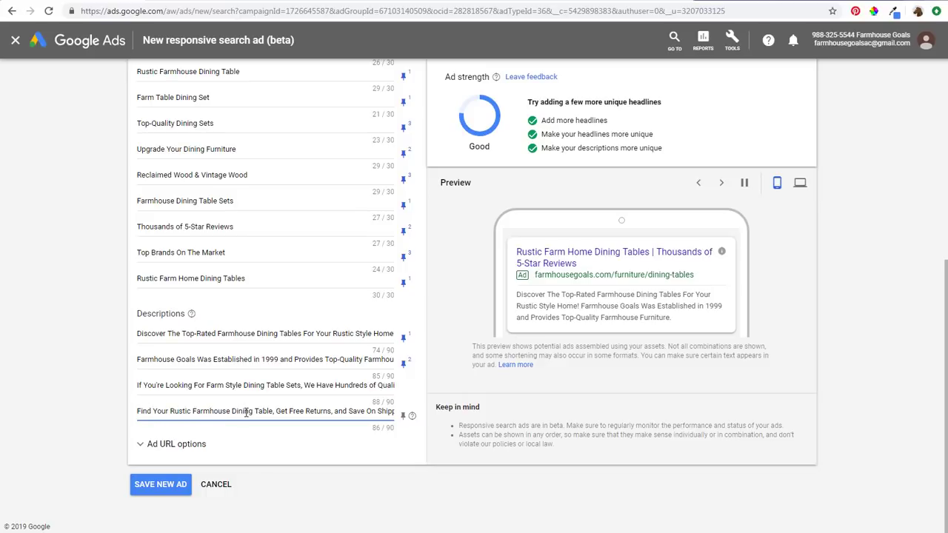
double_click(305, 412)
left_click_drag(305, 412, 411, 416)
left_click(374, 411)
left_click(94, 329)
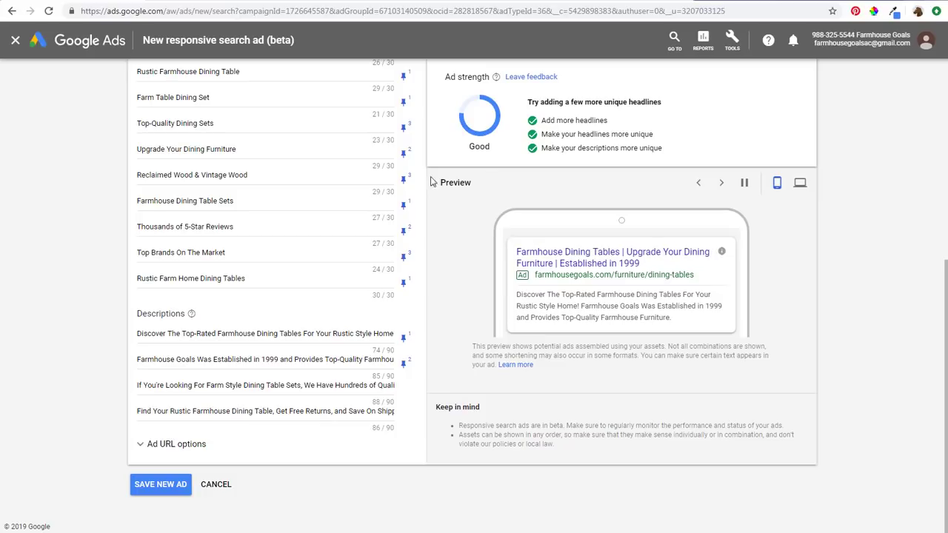
Review the final URL, display paths and pinned headlines, and save the new responsive search ad
scroll(29, 254, "up", 3)
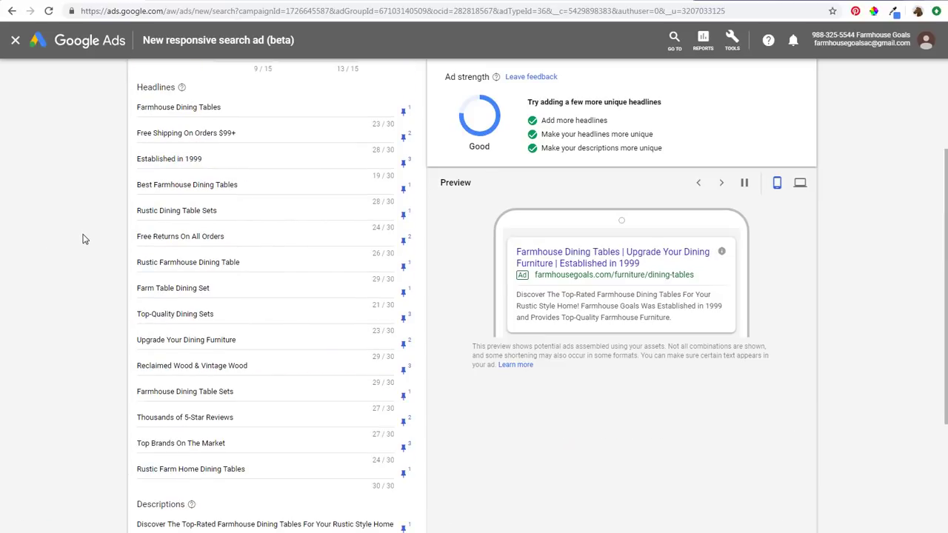
scroll(83, 239, "up", 1)
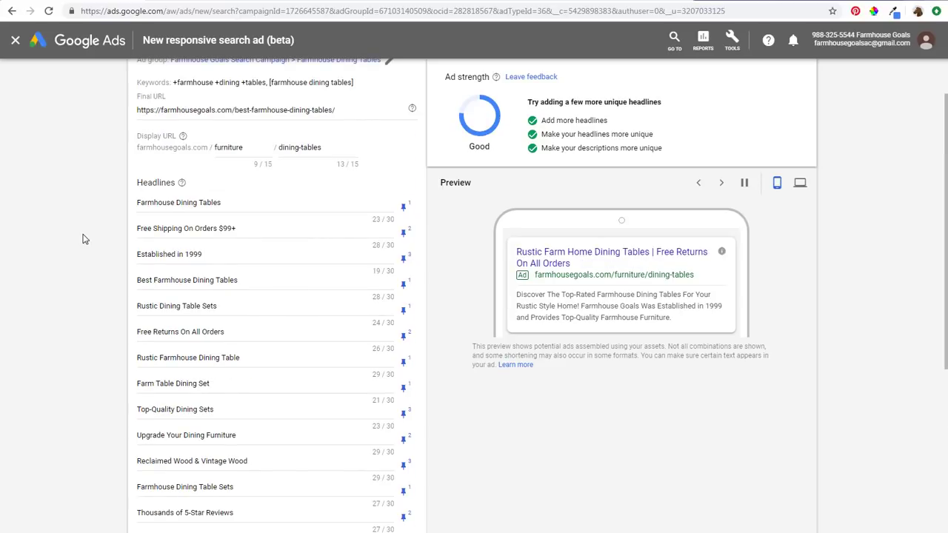
scroll(83, 238, "up", 1)
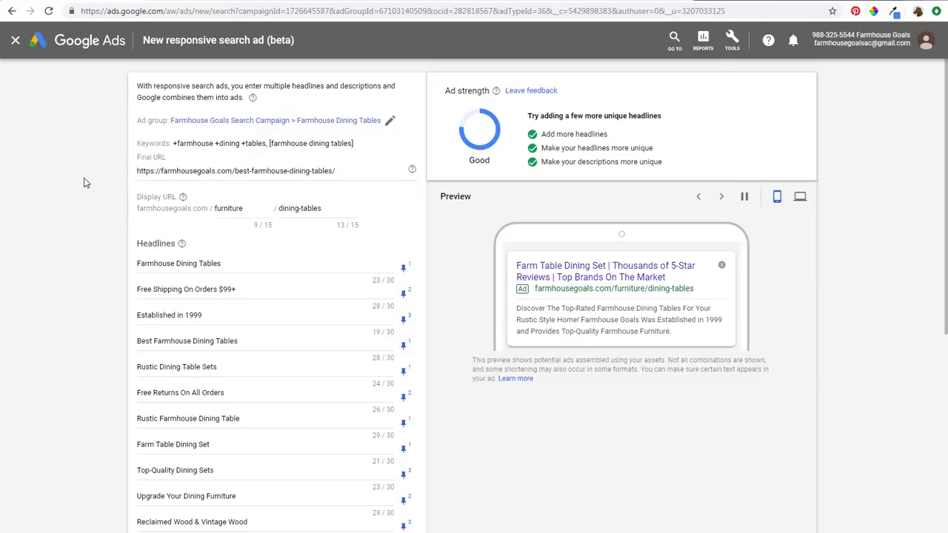
scroll(84, 191, "down", 3)
scroll(84, 194, "up", 1)
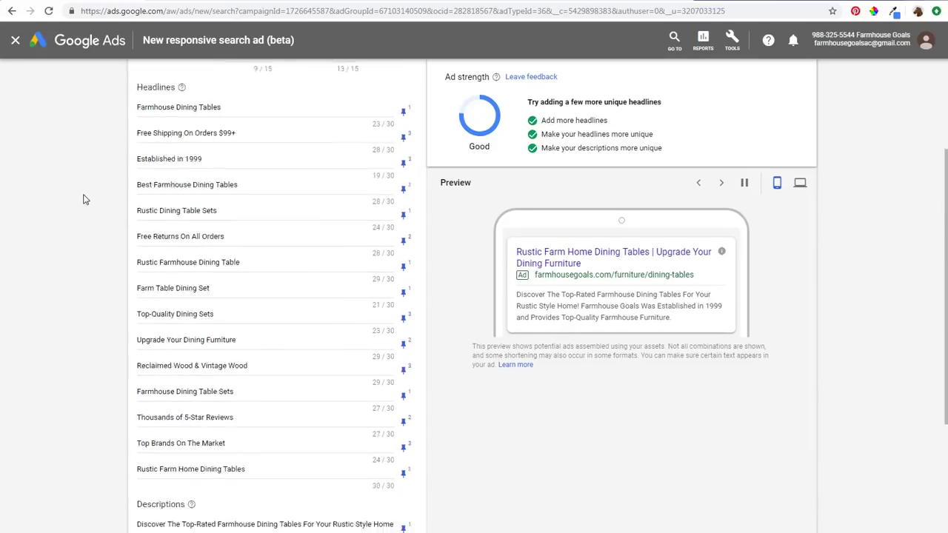
scroll(123, 348, "down", 3)
left_click(154, 482)
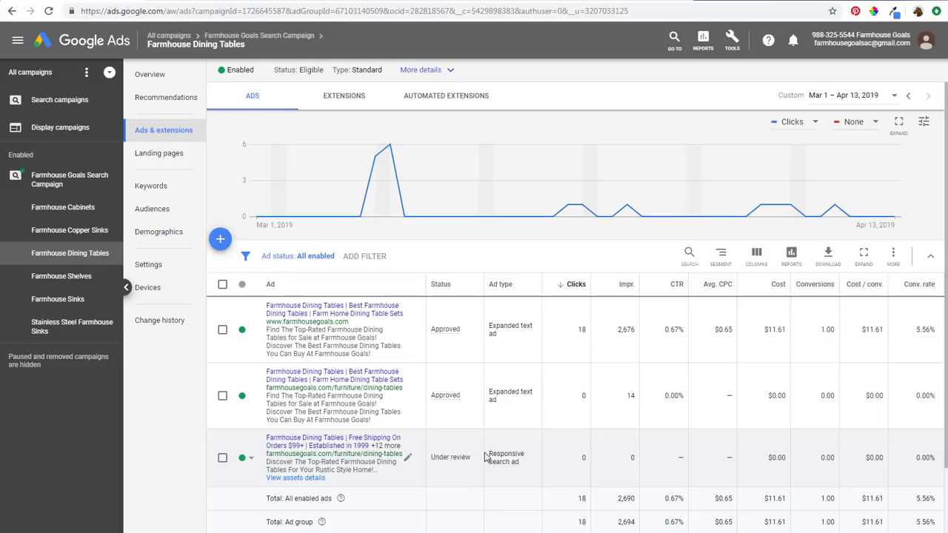
Duplicate the responsive search ad and set the copy's final URL to the shop's farmhouse-dining-tables product category page
left_click(407, 458)
left_click(432, 489)
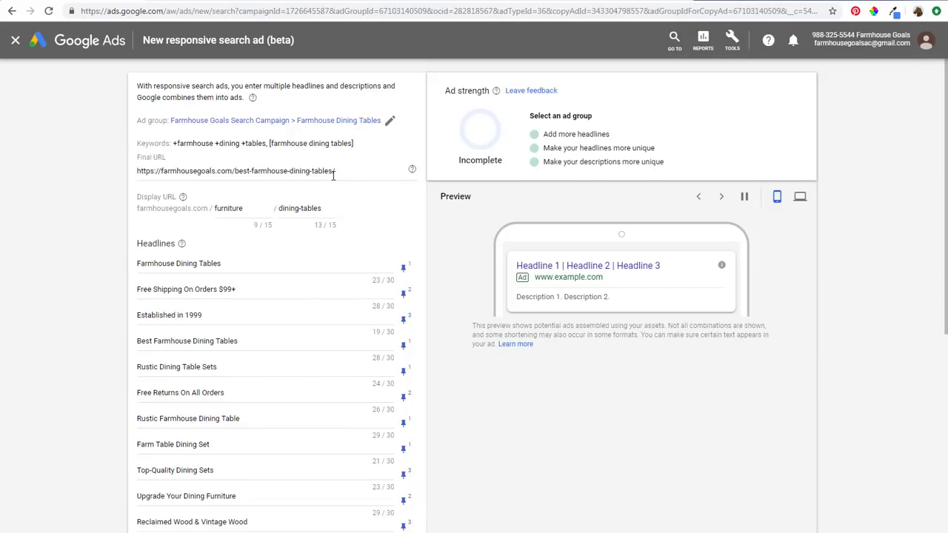
key("ctrl+Tab")
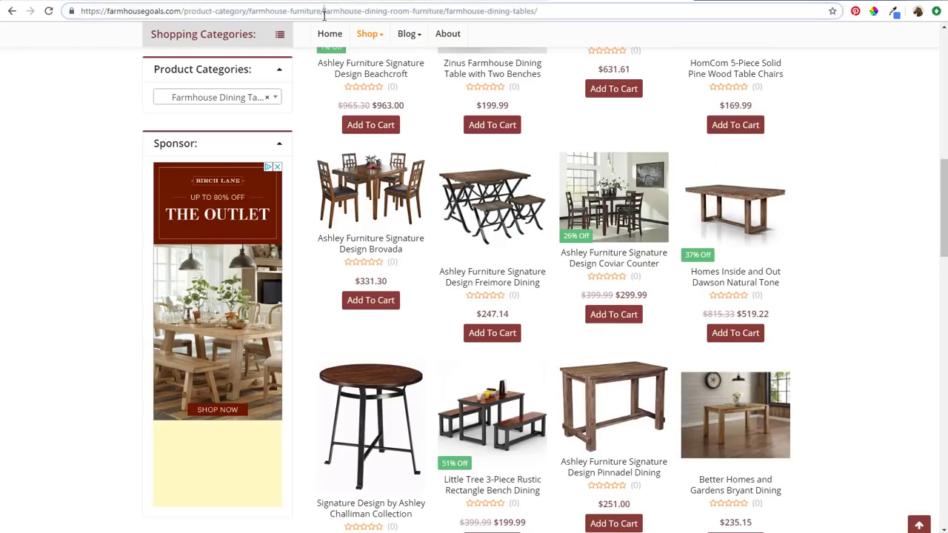
left_click(81, 10)
key("ctrl+shift+Tab")
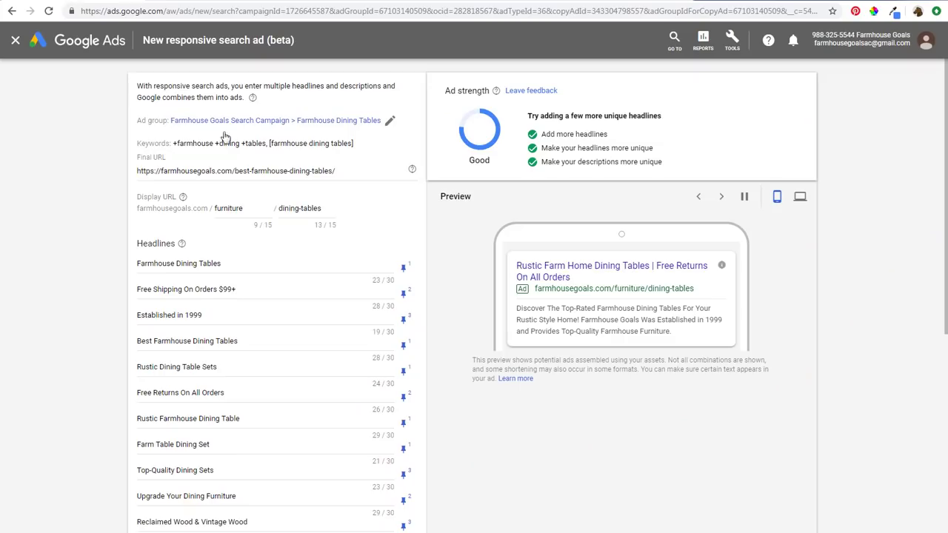
left_click(238, 171)
key("ctrl+a")
key("ctrl+v")
left_click(81, 243)
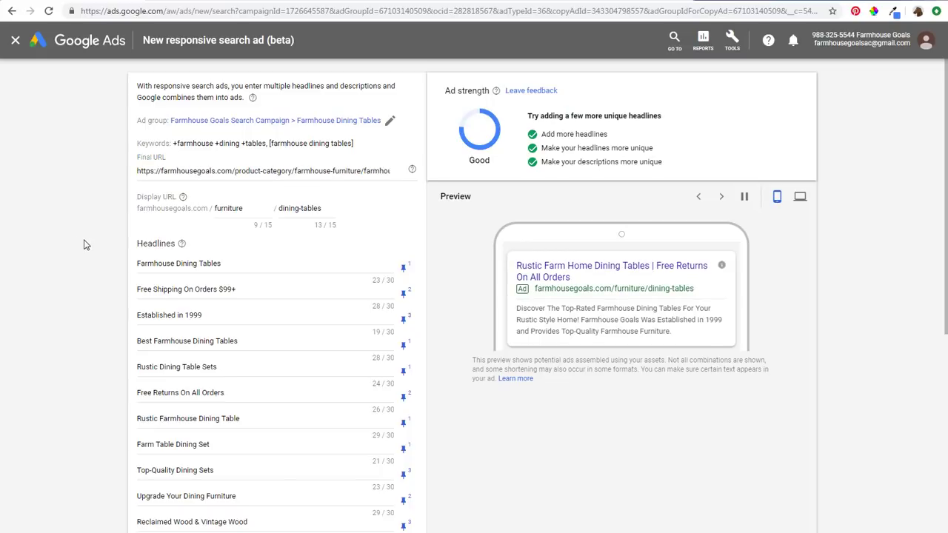
Save the duplicated responsive search ad and check the status details of the first expanded text ad in the ad list
scroll(83, 244, "down", 5)
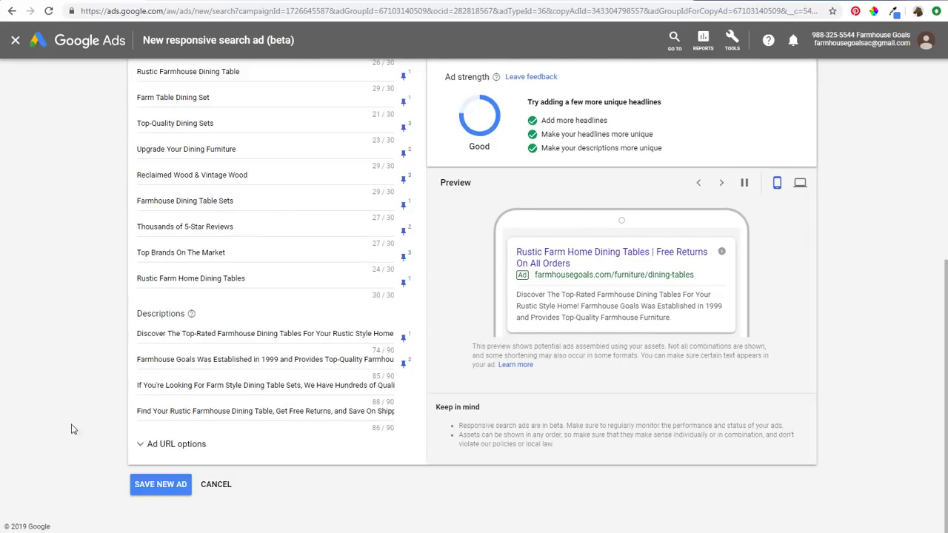
left_click(148, 483)
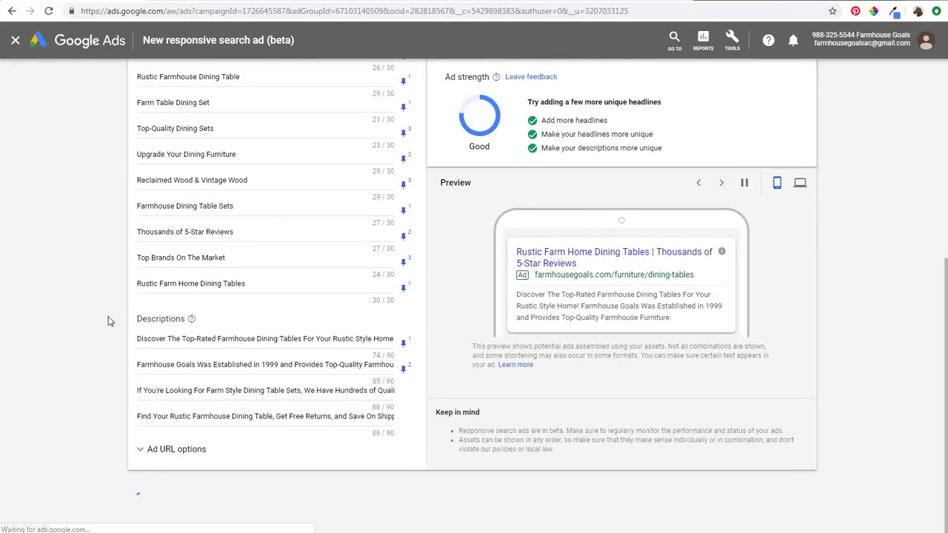
scroll(291, 320, "down", 2)
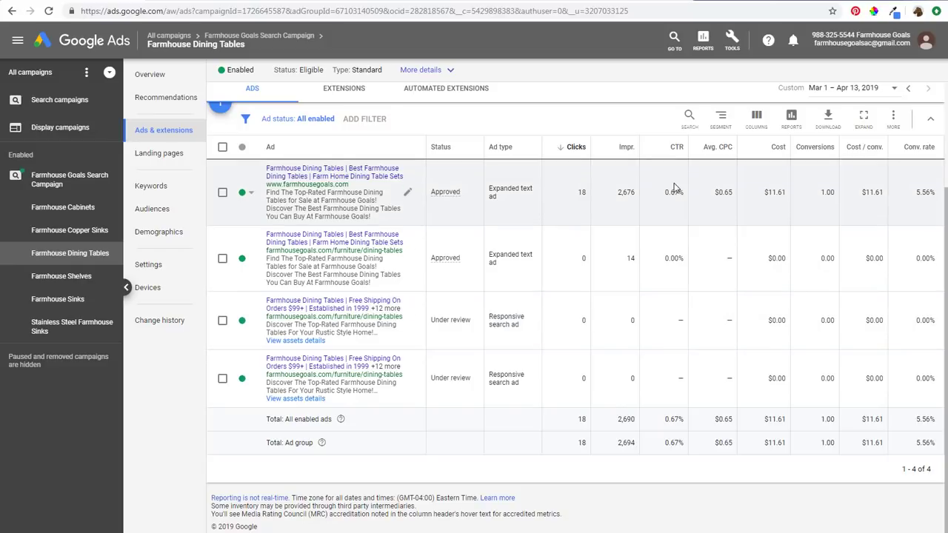
mouse_move(444, 200)
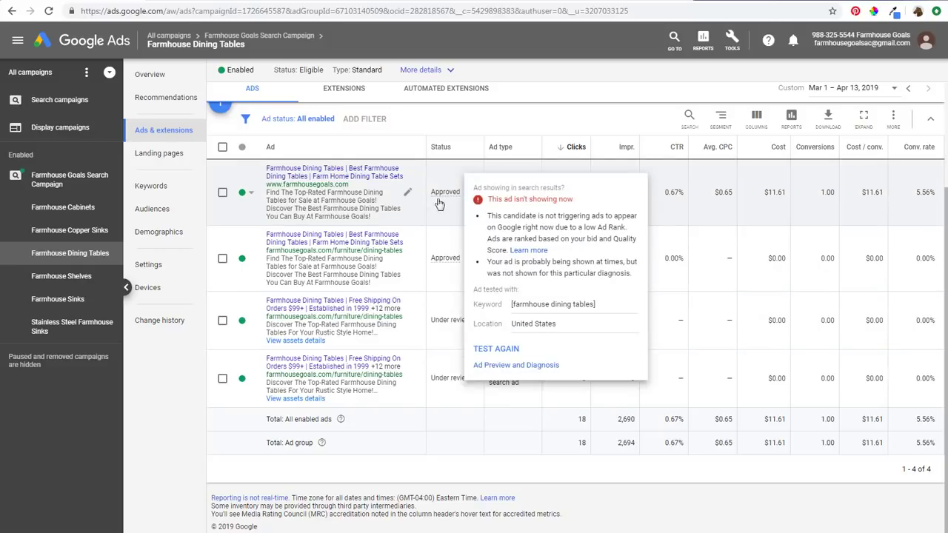